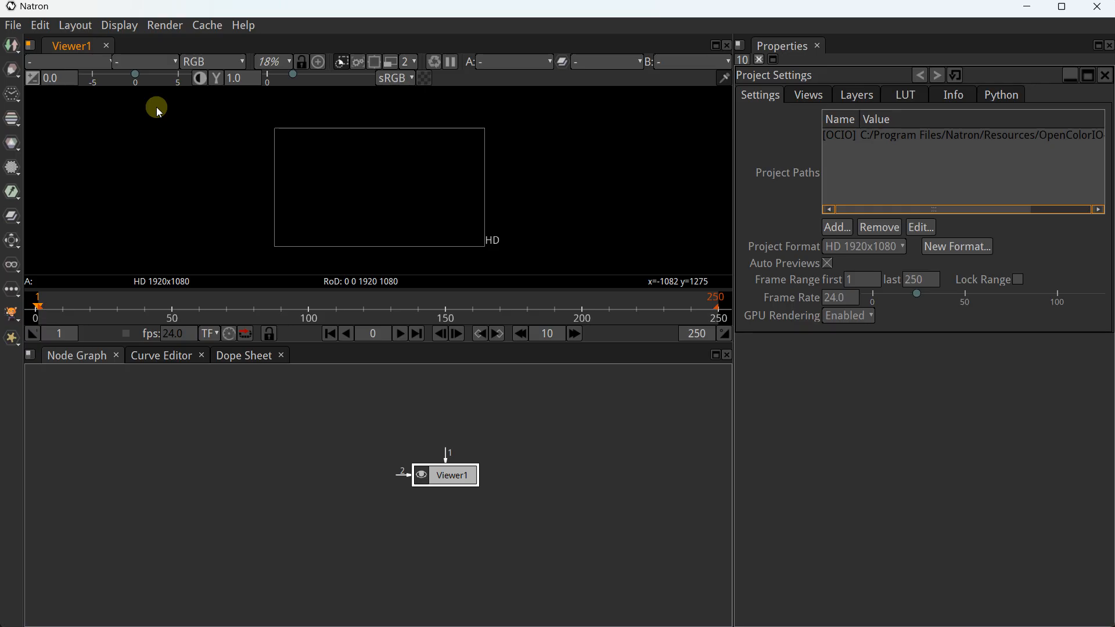
Reposition the Viewer1 node in the node graph
left_click(385, 433)
scroll(385, 415, "up", 2)
left_click_drag(438, 458, 401, 406)
scroll(401, 406, "up", 2)
left_click(366, 423)
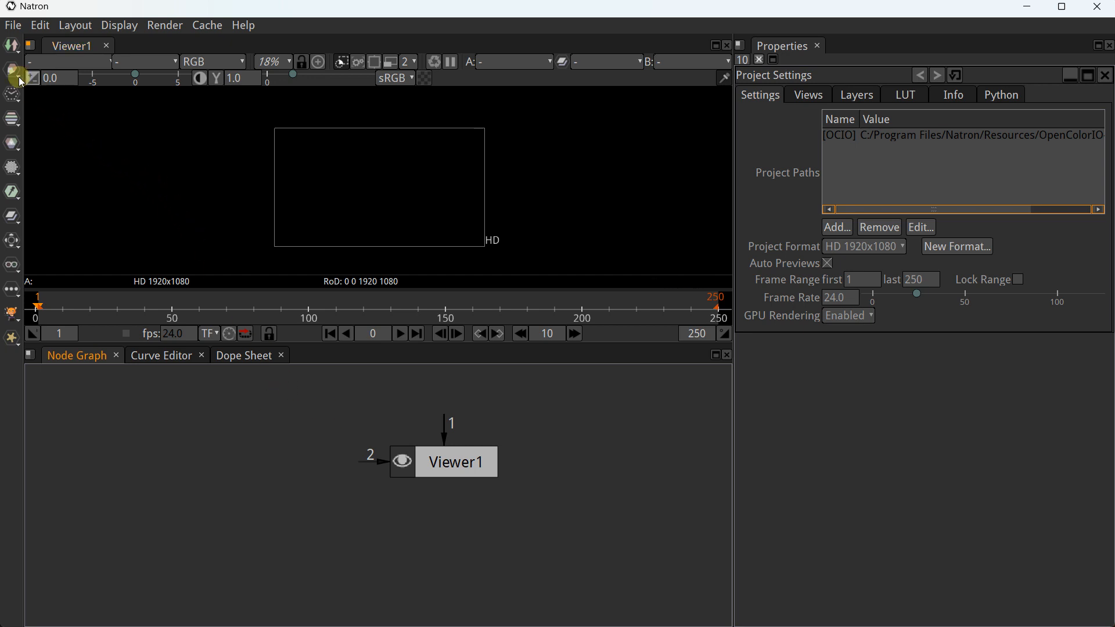
Add a Constant node and colour it bright blue (r 0.0, g 0.3185, b 1.0)
left_click(14, 46)
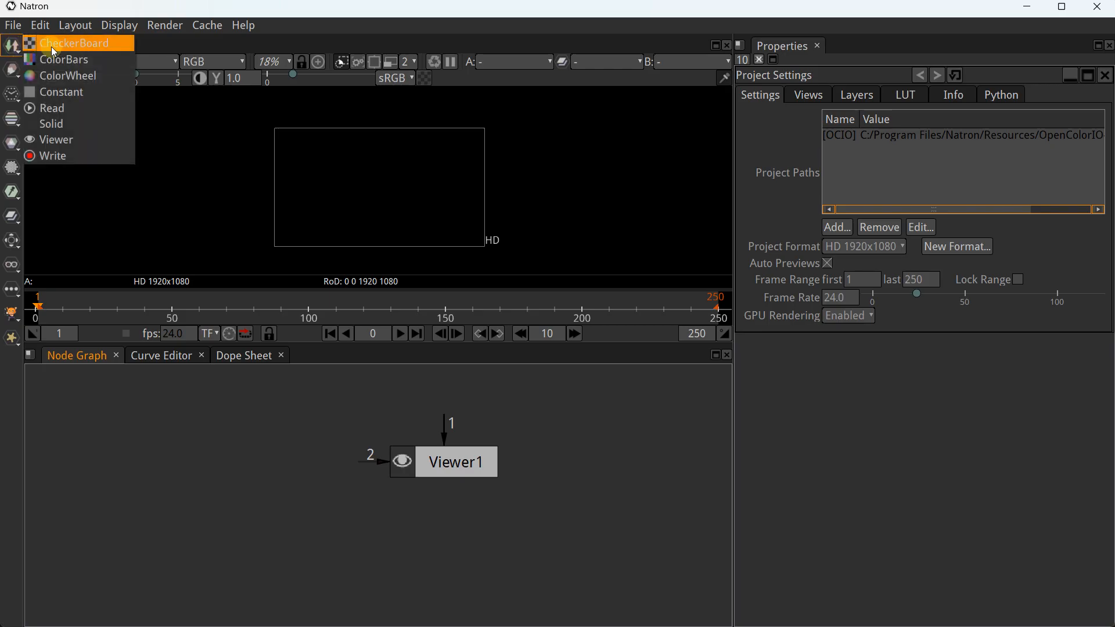
left_click(53, 91)
left_click_drag(431, 501, 444, 461)
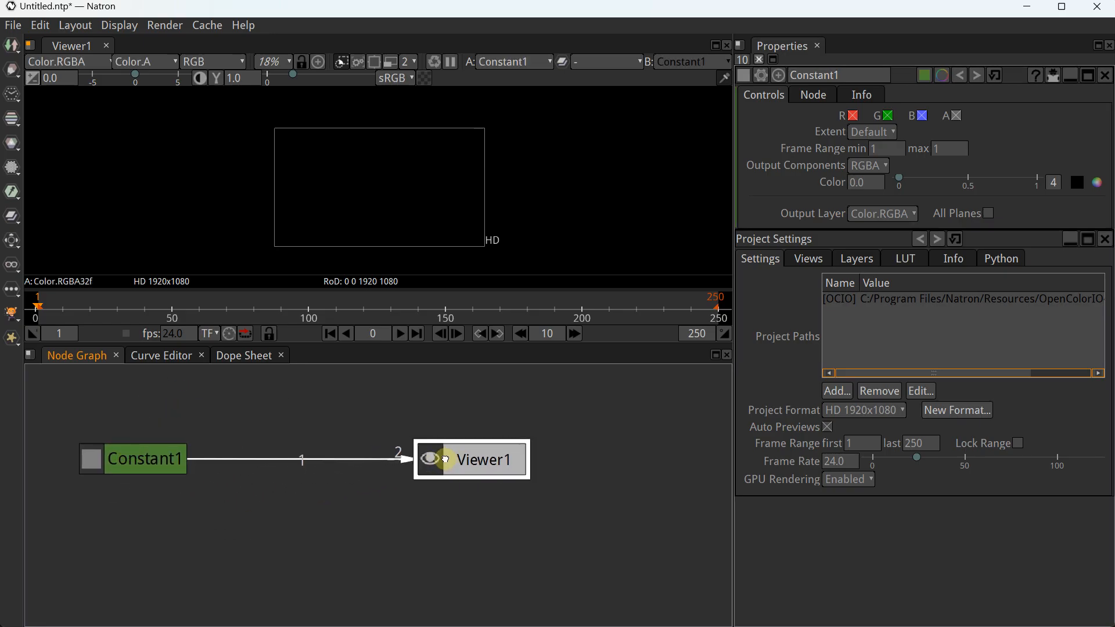
left_click(175, 462)
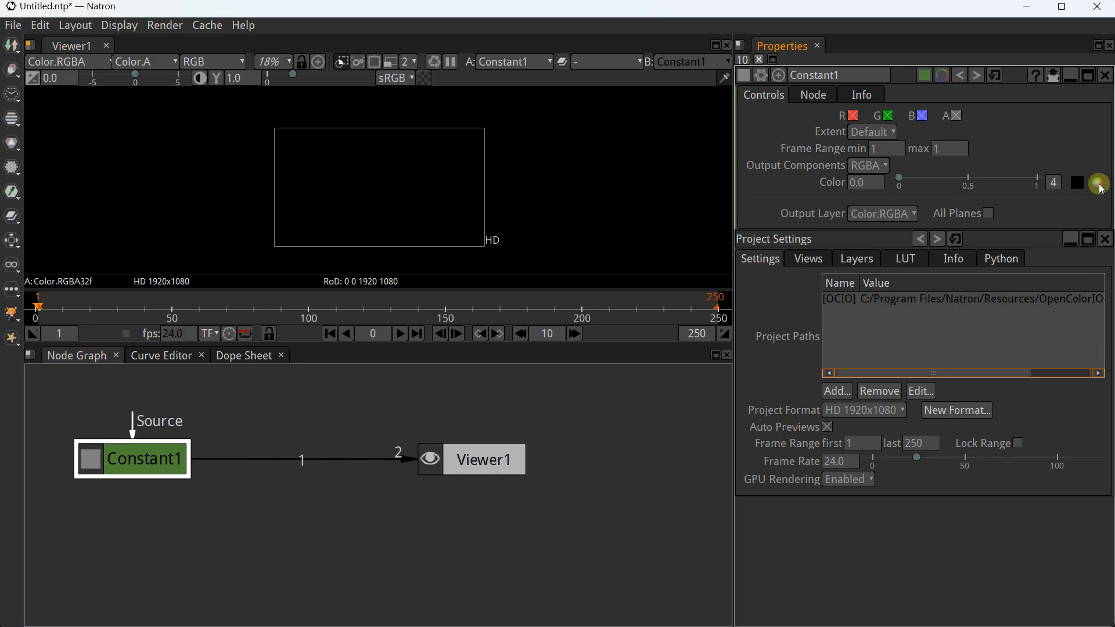
left_click(1098, 183)
left_click(836, 295)
mouse_move(856, 253)
left_mouse_down()
mouse_move(858, 280)
mouse_move(814, 245)
mouse_move(832, 258)
mouse_move(773, 285)
mouse_move(666, 280)
left_mouse_up()
left_click(291, 433)
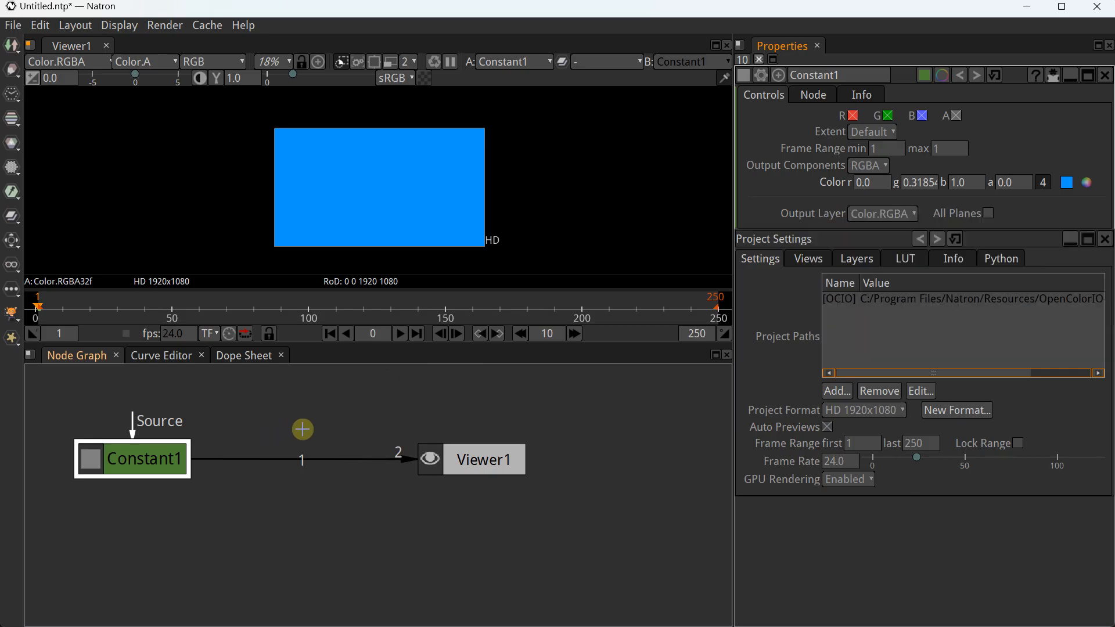
Space out the graph, moving Viewer1 right and Constant1 slightly left
left_click_drag(458, 456, 582, 452)
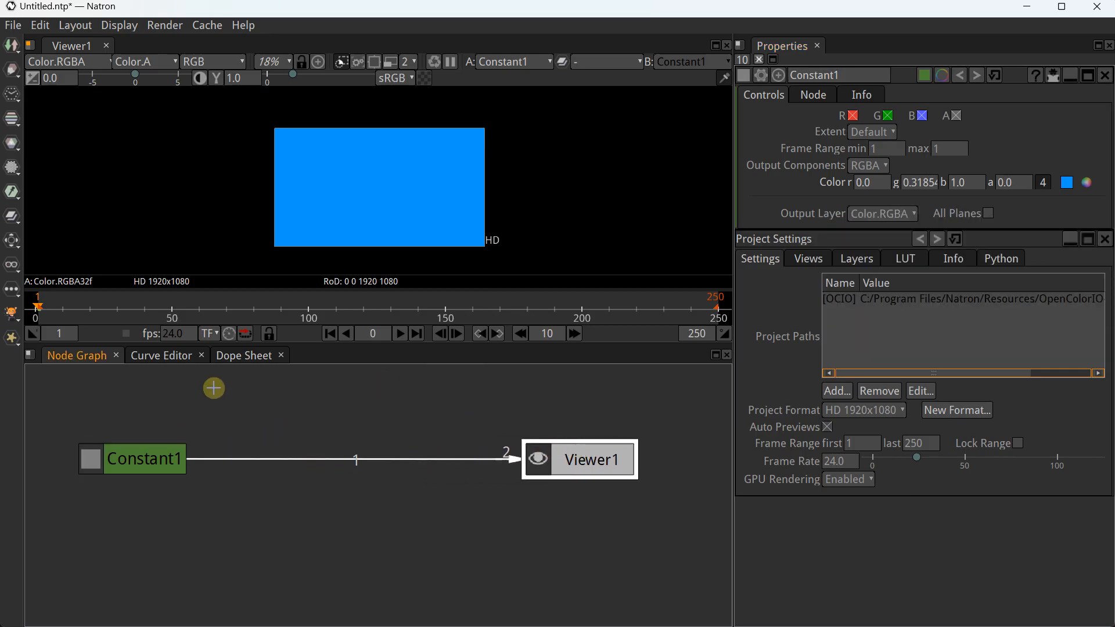
scroll(214, 387, "down", 2)
left_click_drag(213, 388, 219, 433)
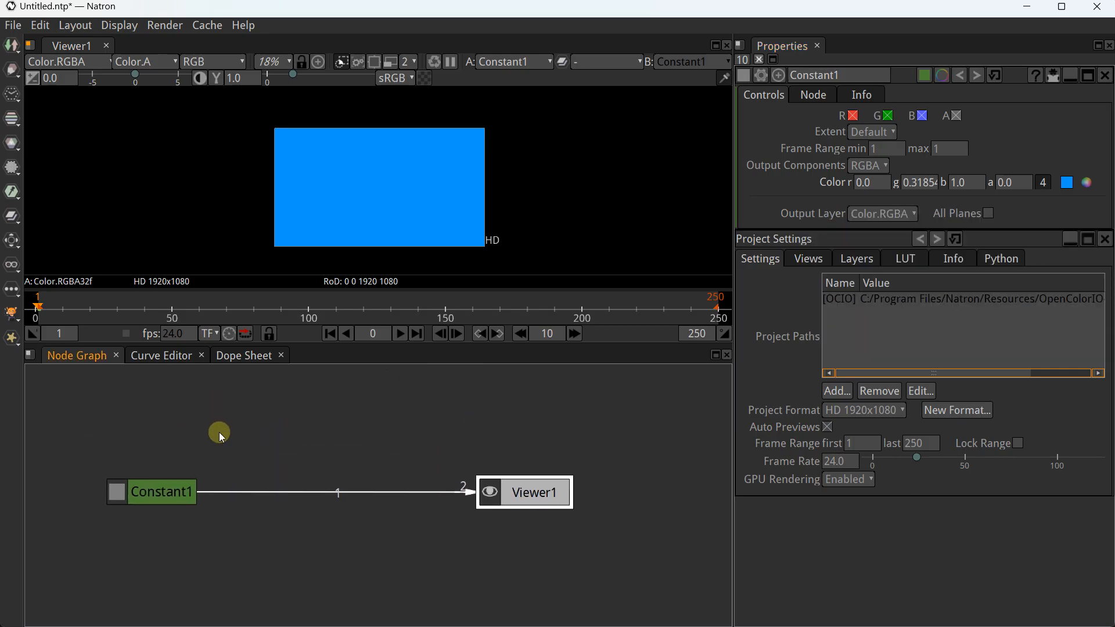
left_click_drag(175, 491, 148, 491)
left_click(284, 424)
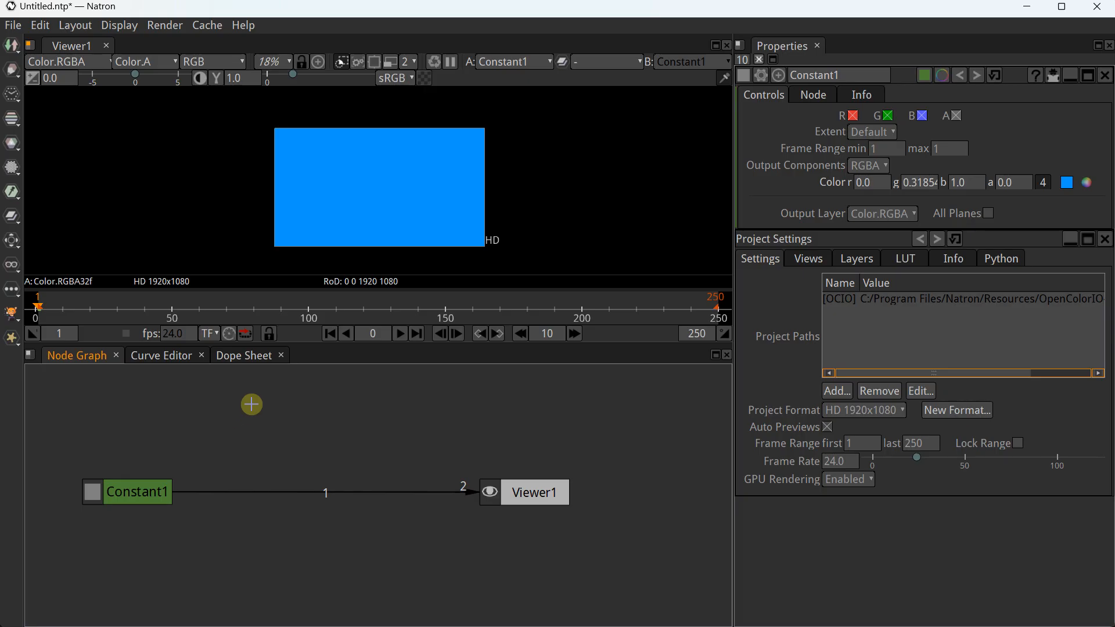
Create a Rectangle node from Draw > Rectangle and connect it to the viewer
right_click(249, 406)
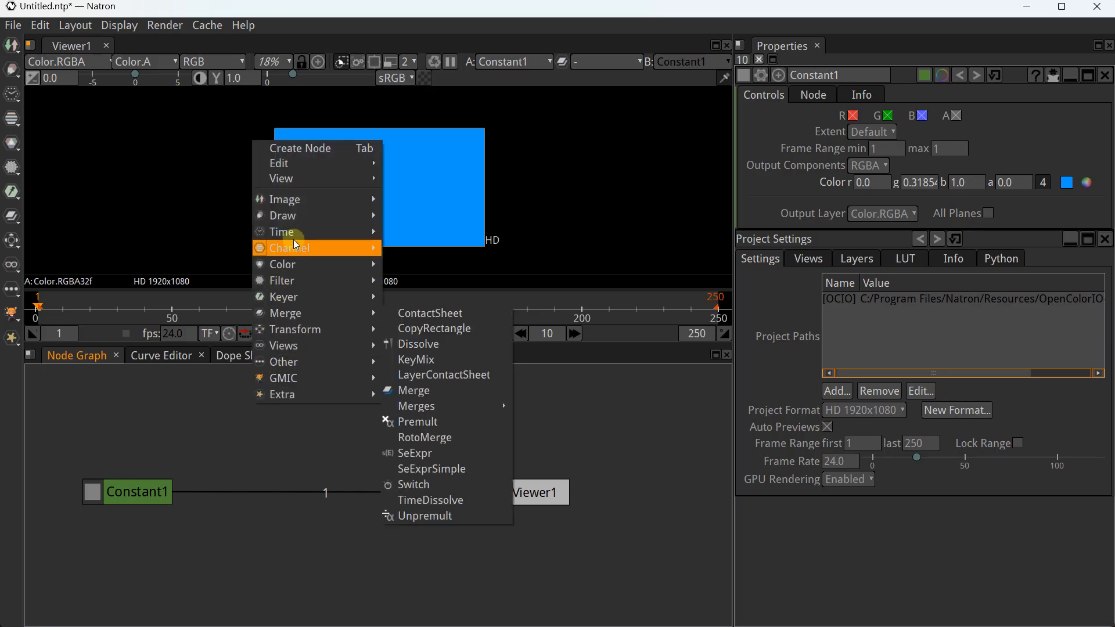
mouse_move(298, 235)
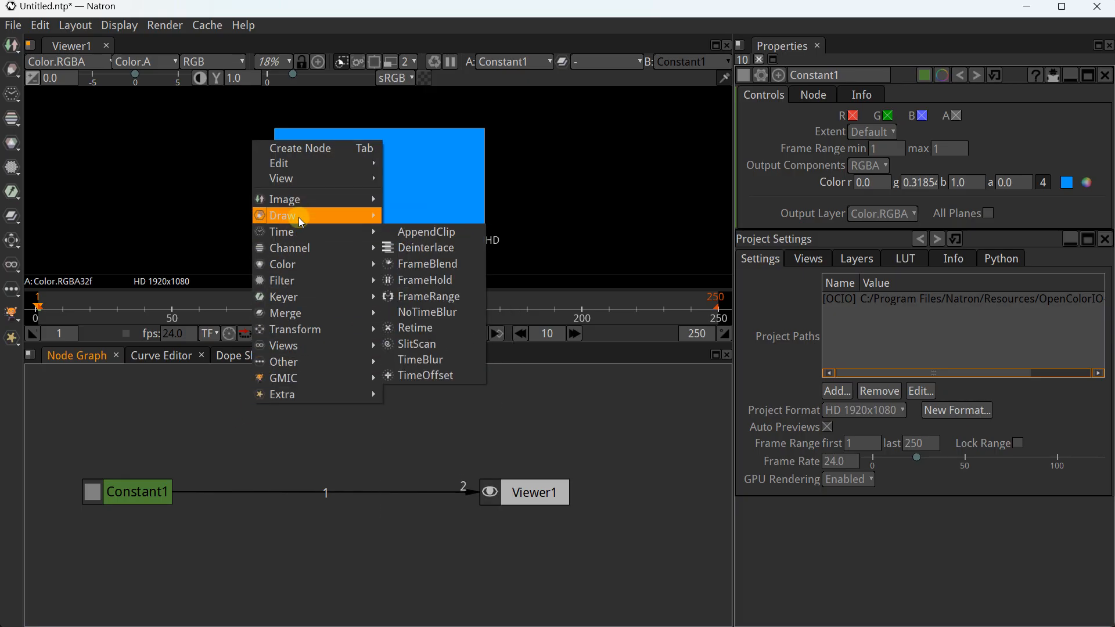
mouse_move(298, 215)
left_click(424, 313)
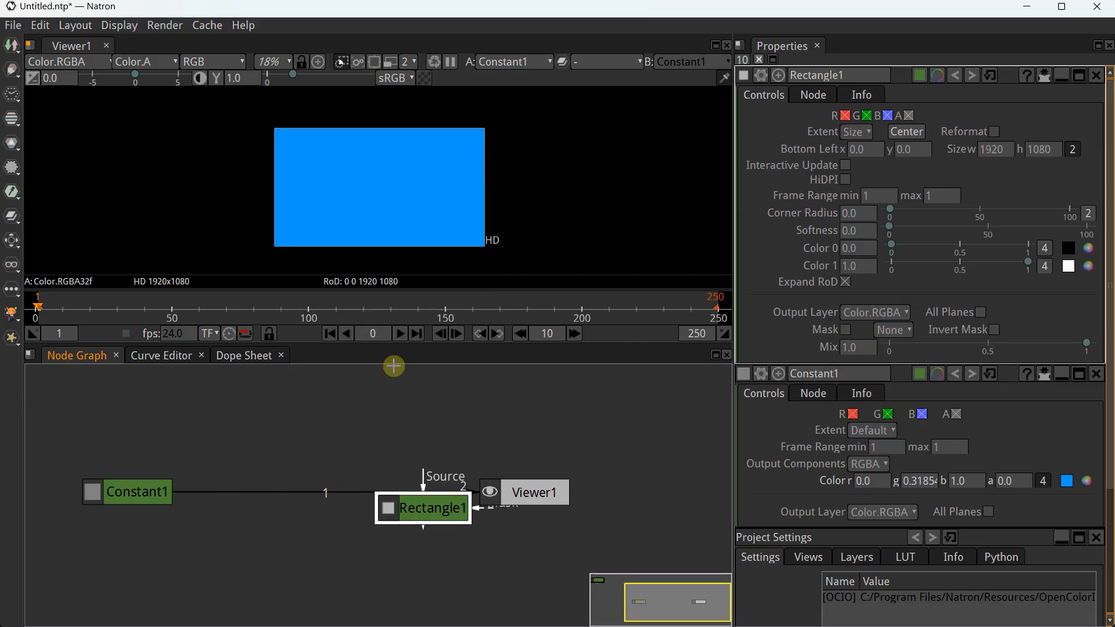
mouse_move(398, 440)
left_mouse_down()
mouse_move(311, 381)
mouse_move(304, 427)
mouse_move(491, 497)
left_mouse_up()
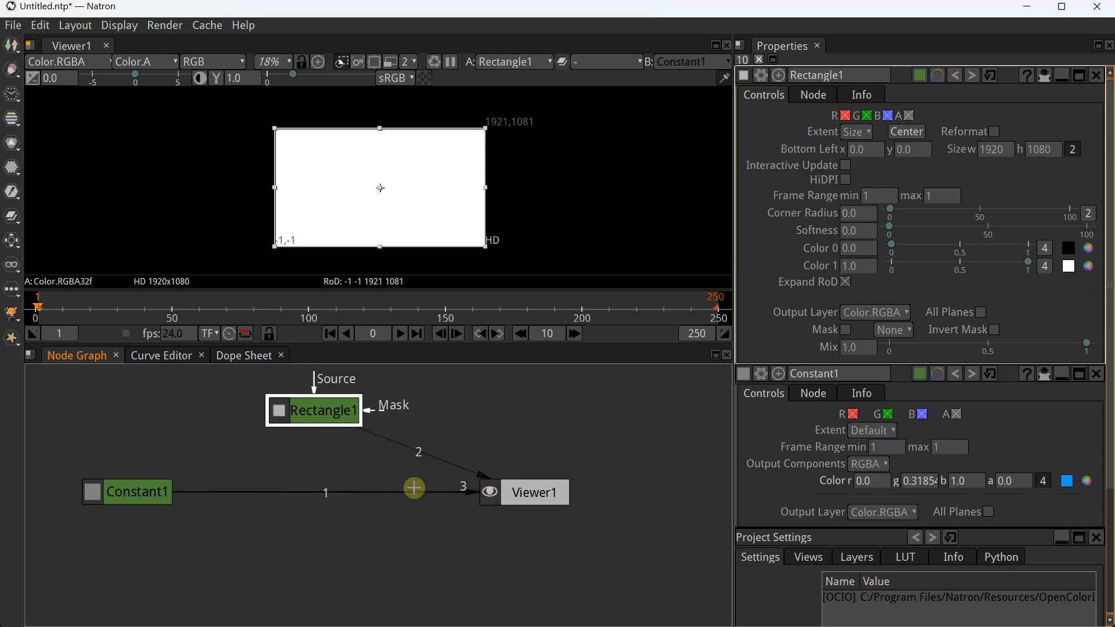
left_click_drag(335, 404, 297, 409)
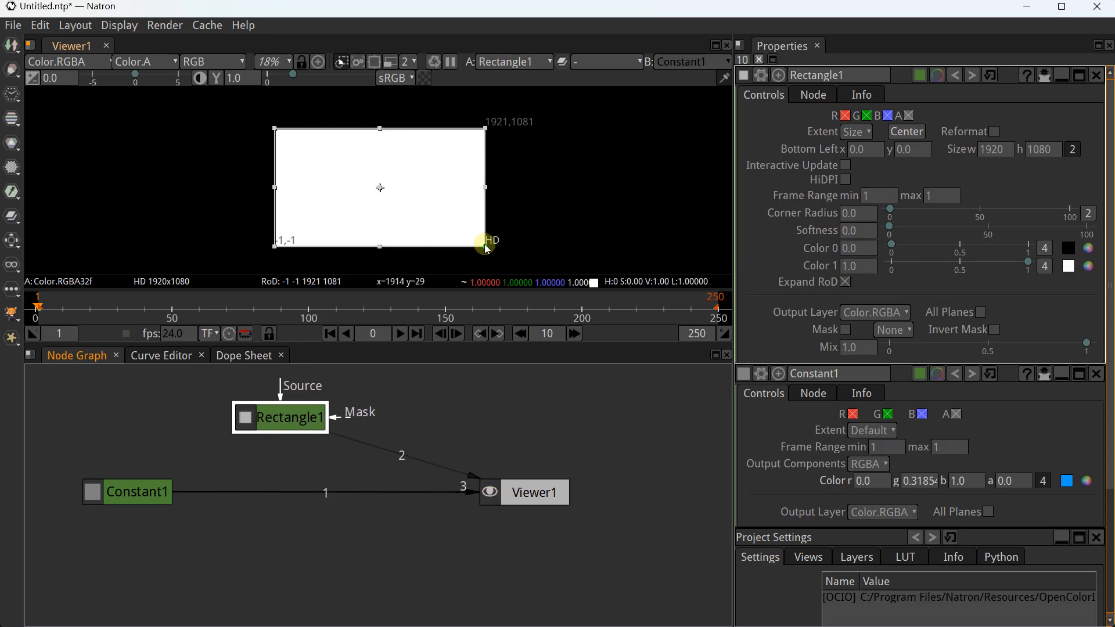
Resize the white rectangle to 1109×529, then unplug Rectangle1 from the viewer
left_click_drag(485, 126, 375, 190)
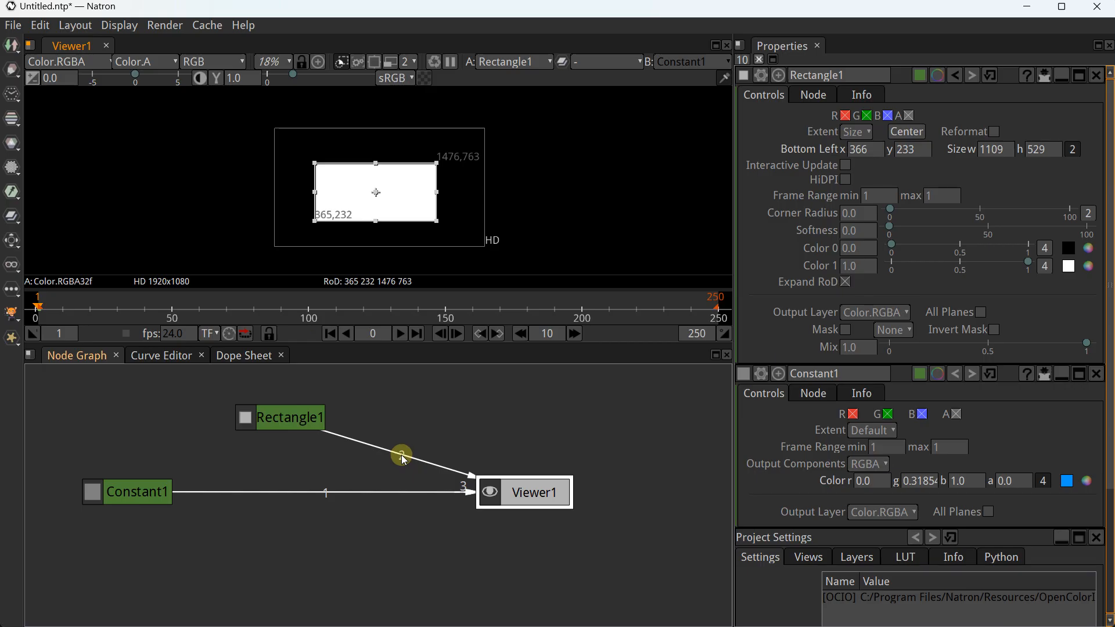
left_click_drag(401, 455, 474, 474)
left_click_drag(291, 428, 476, 533)
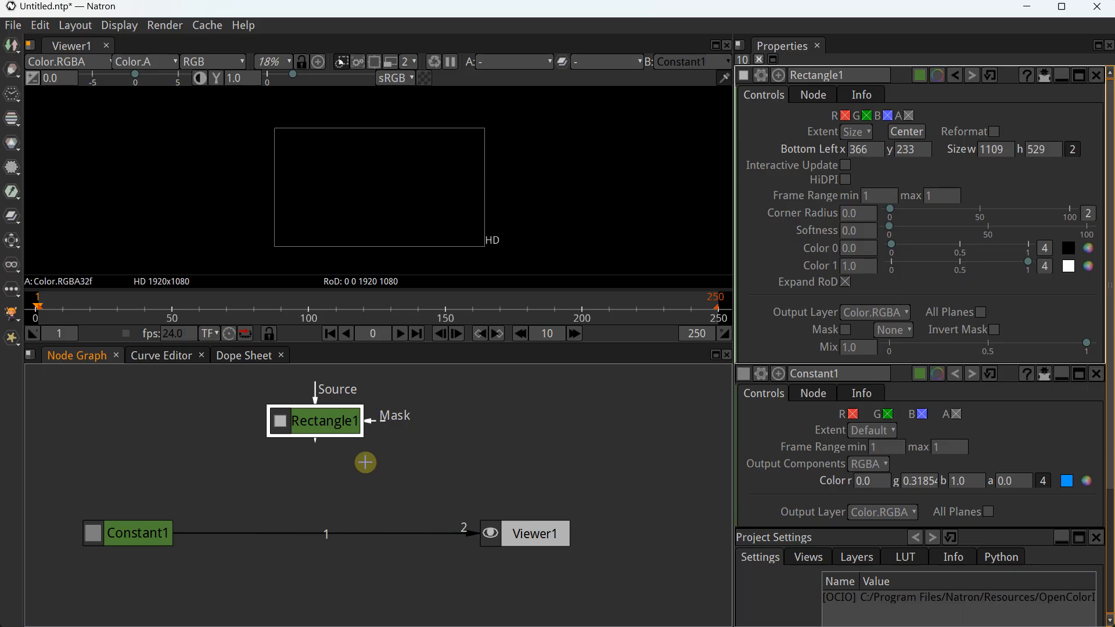
Disconnect Constant1 from the viewer and add a Merge node below Rectangle1
left_click_drag(317, 443, 315, 414)
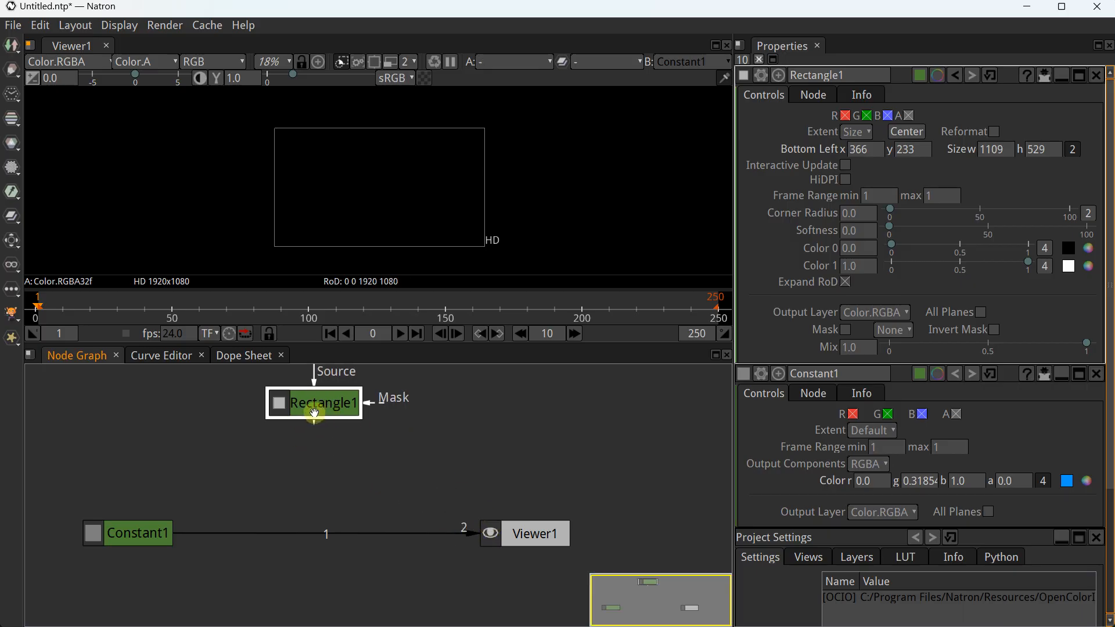
scroll(360, 503, "down", 2)
left_click_drag(348, 515, 437, 508)
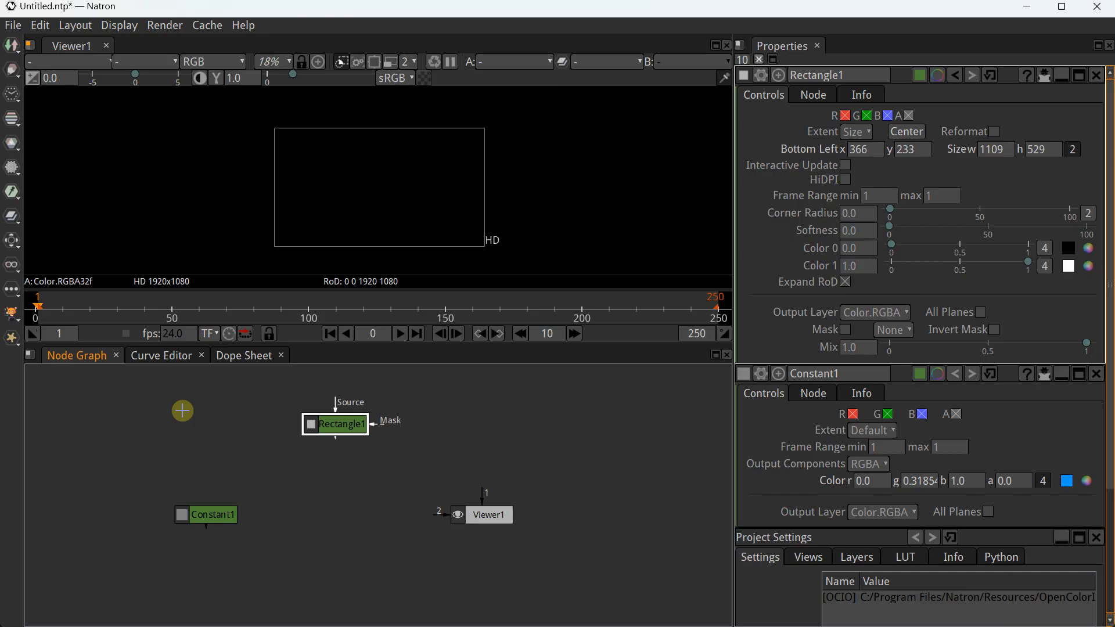
left_click(11, 217)
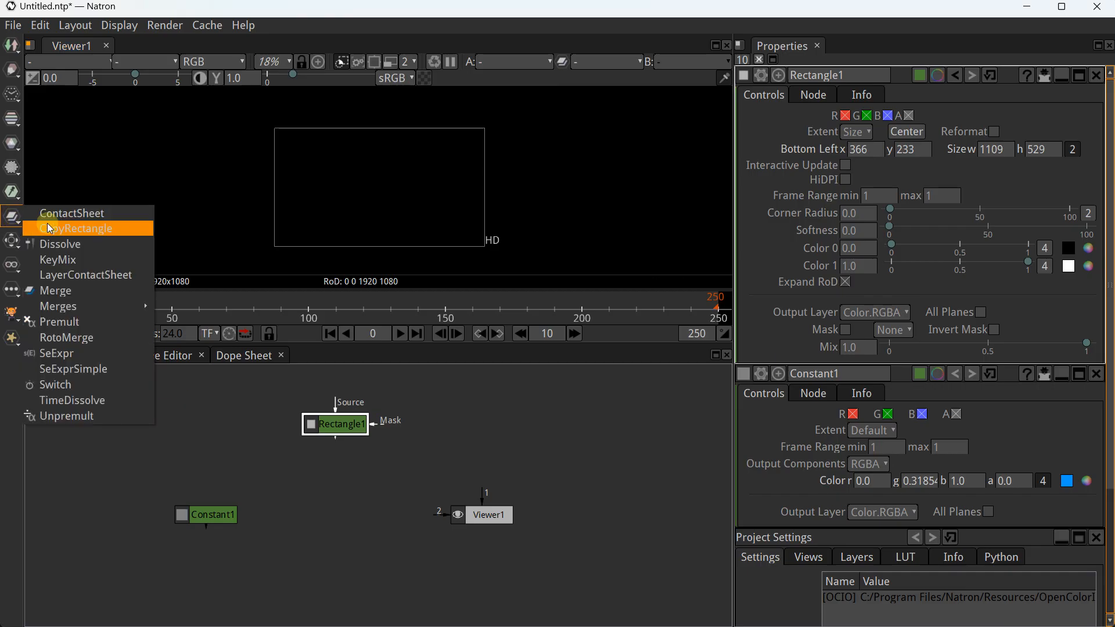
left_click(61, 297)
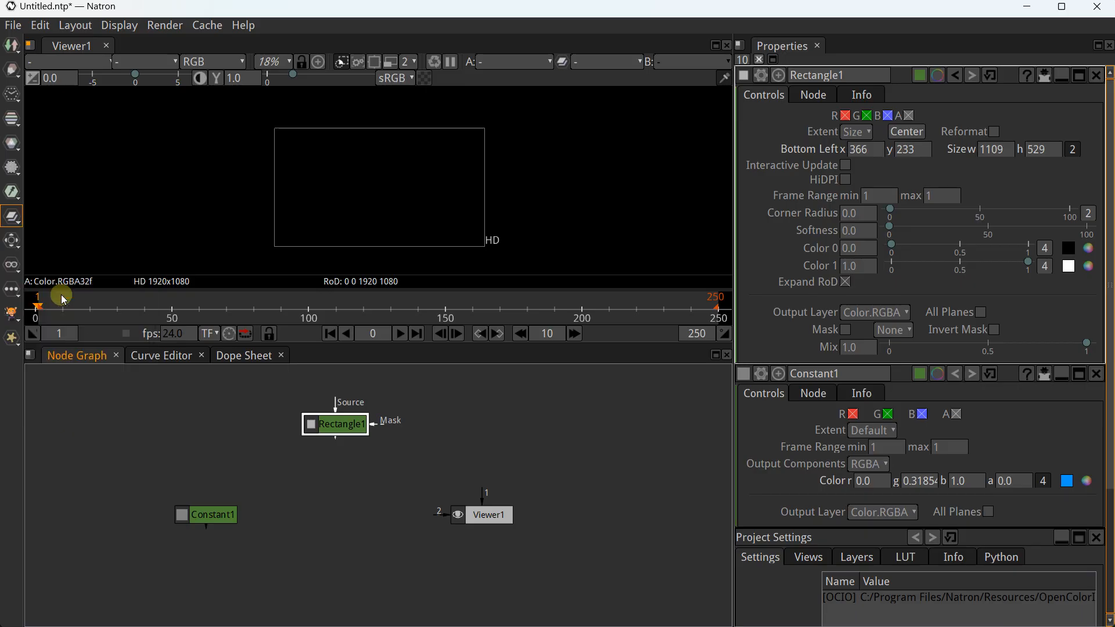
left_click_drag(352, 465, 354, 516)
scroll(351, 499, "up", 3)
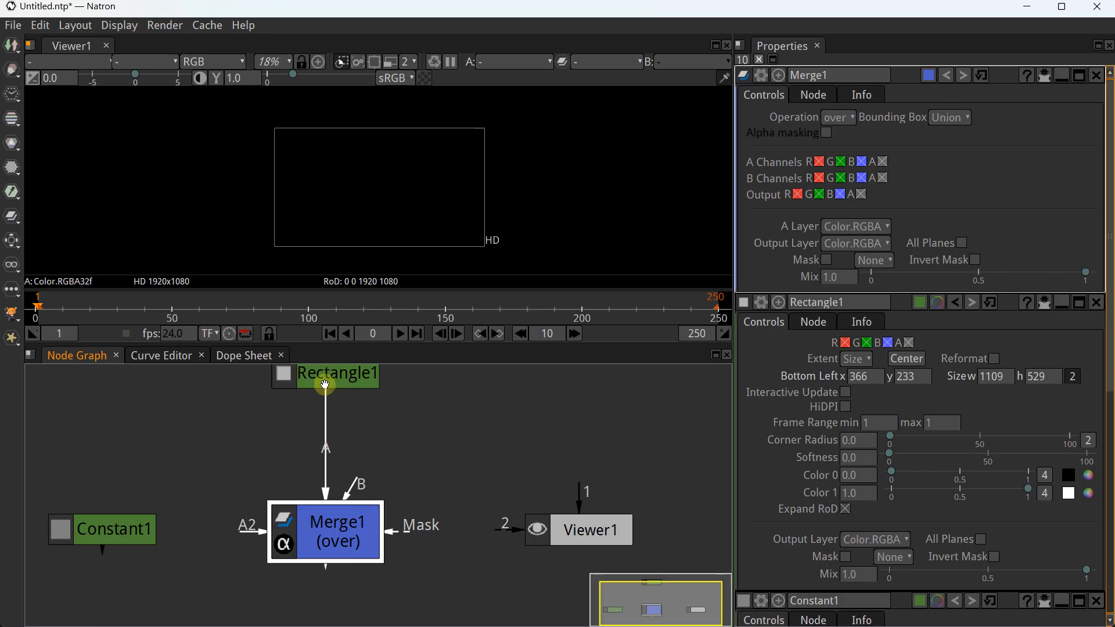
left_click_drag(326, 386, 333, 413)
Wire Rectangle1 into Merge1's A, Constant1 into B, and Merge1 into Viewer1
left_click_drag(333, 476, 325, 510)
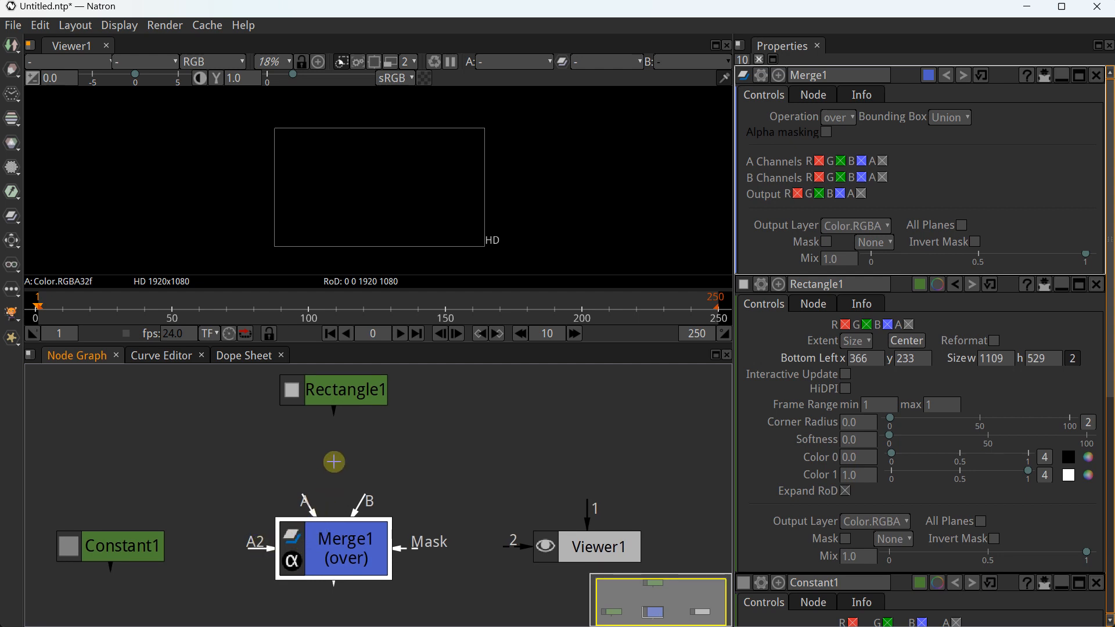
scroll(327, 450, "down", 3)
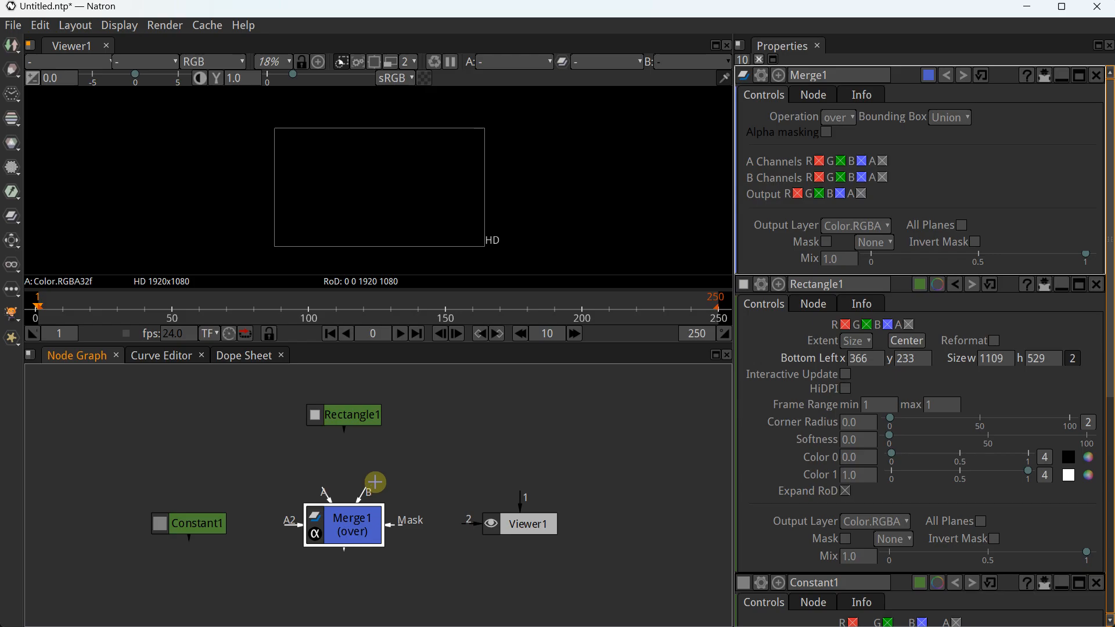
left_click_drag(347, 437, 321, 492)
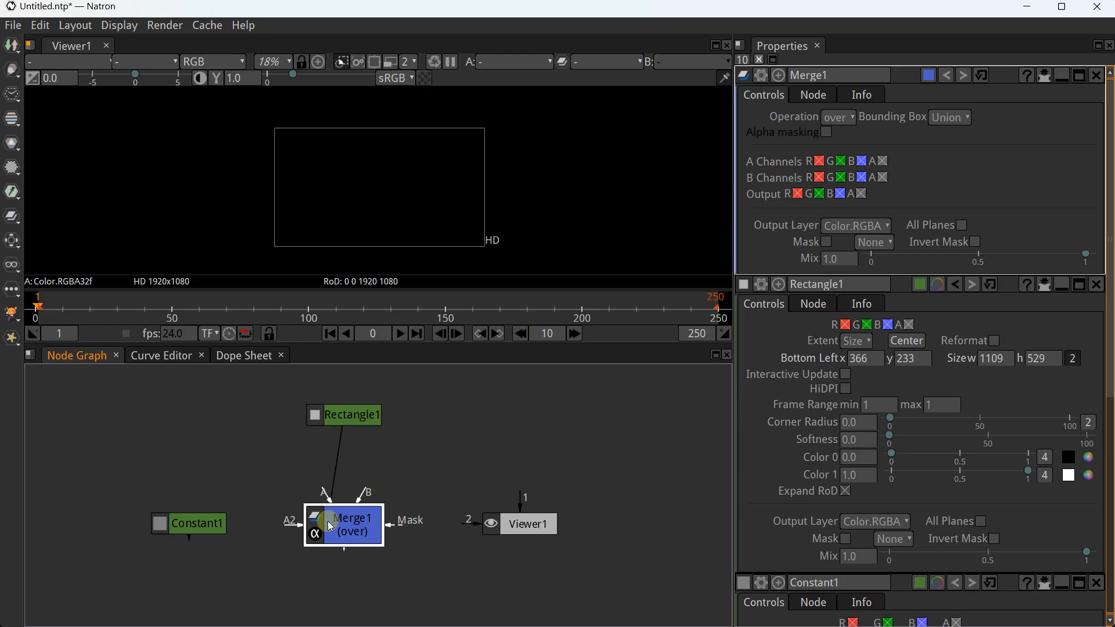
left_click_drag(352, 529, 351, 525)
mouse_move(196, 533)
left_mouse_down()
mouse_move(273, 553)
mouse_move(313, 531)
mouse_move(203, 534)
mouse_move(299, 529)
left_mouse_up()
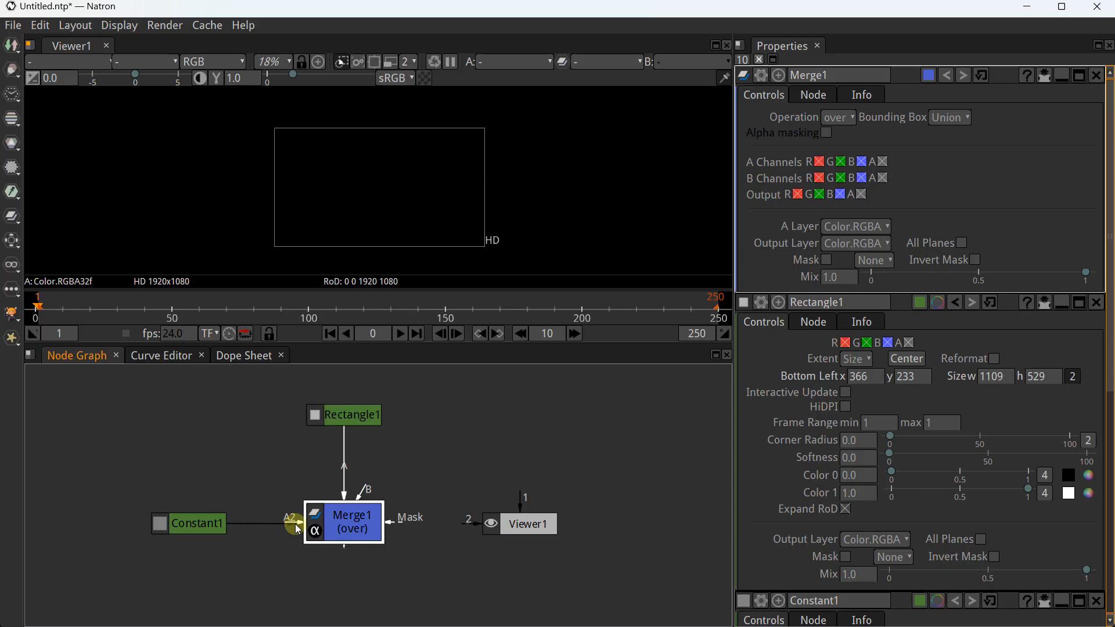
left_click_drag(299, 530, 567, 525)
left_click(559, 524)
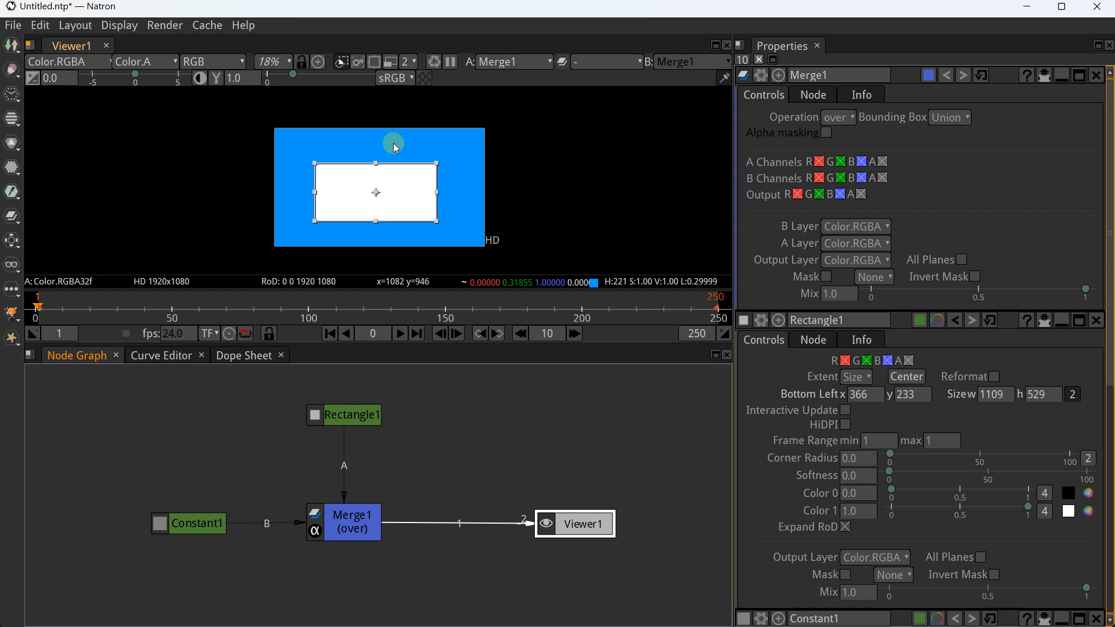
Reshape the white rectangle into a centred 944.548×333 bar at 487.725, 373.5
scroll(363, 174, "up", 2)
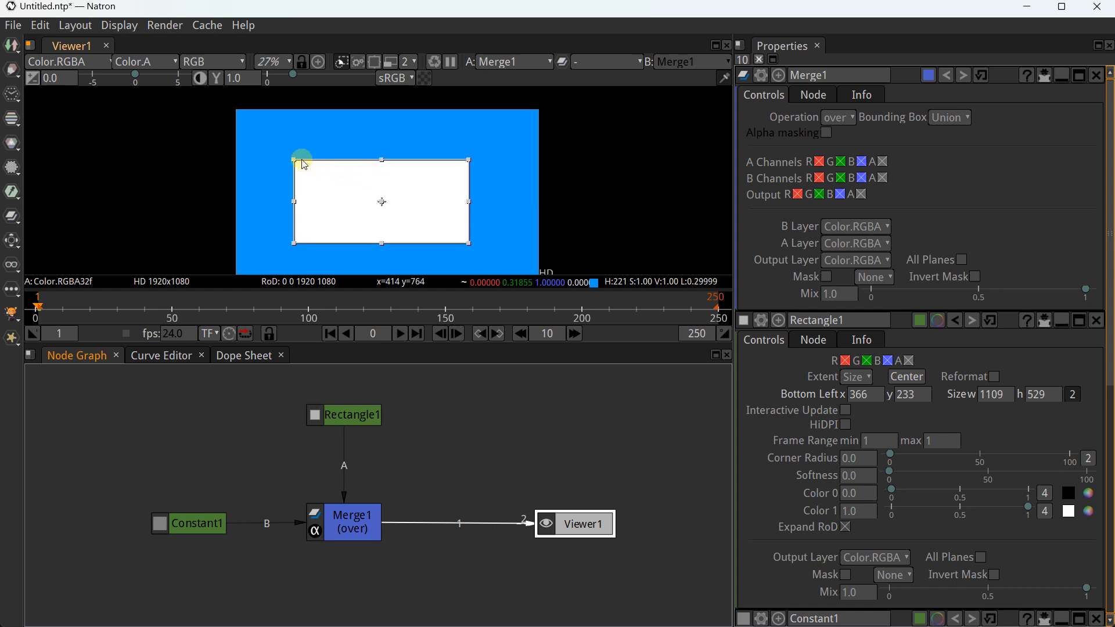
left_click(349, 411)
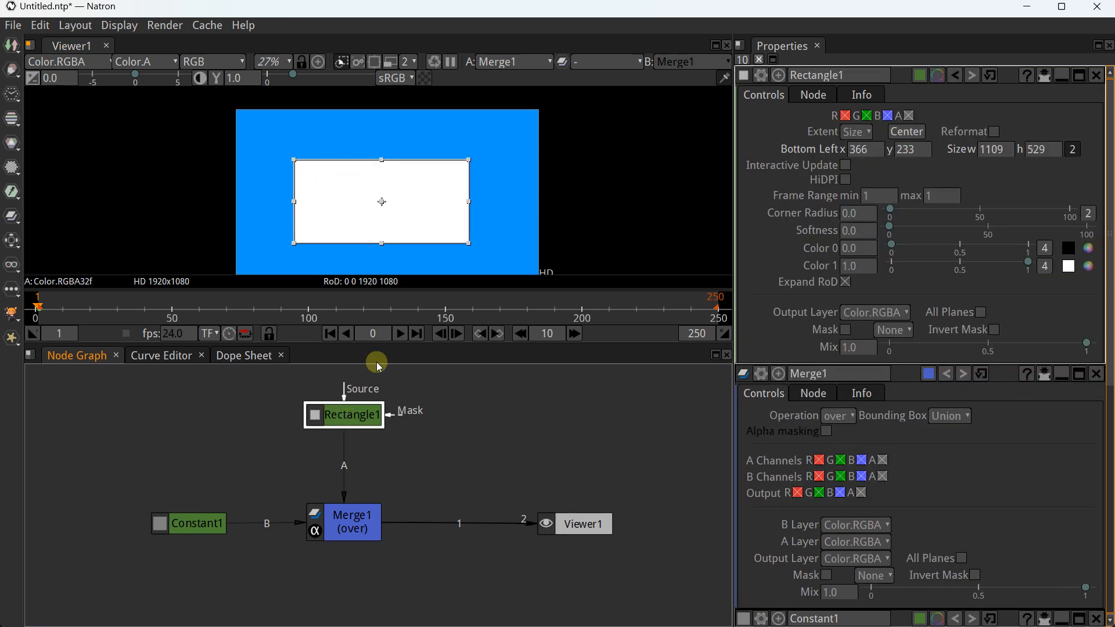
left_click_drag(295, 160, 312, 203)
left_click(909, 137)
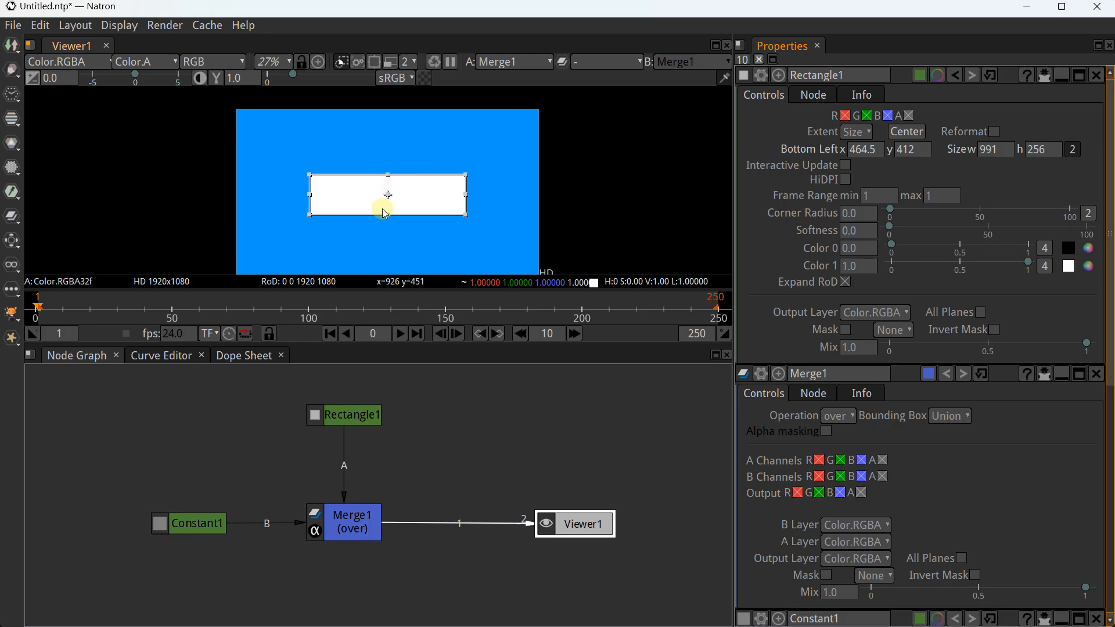
left_click_drag(468, 219, 485, 228)
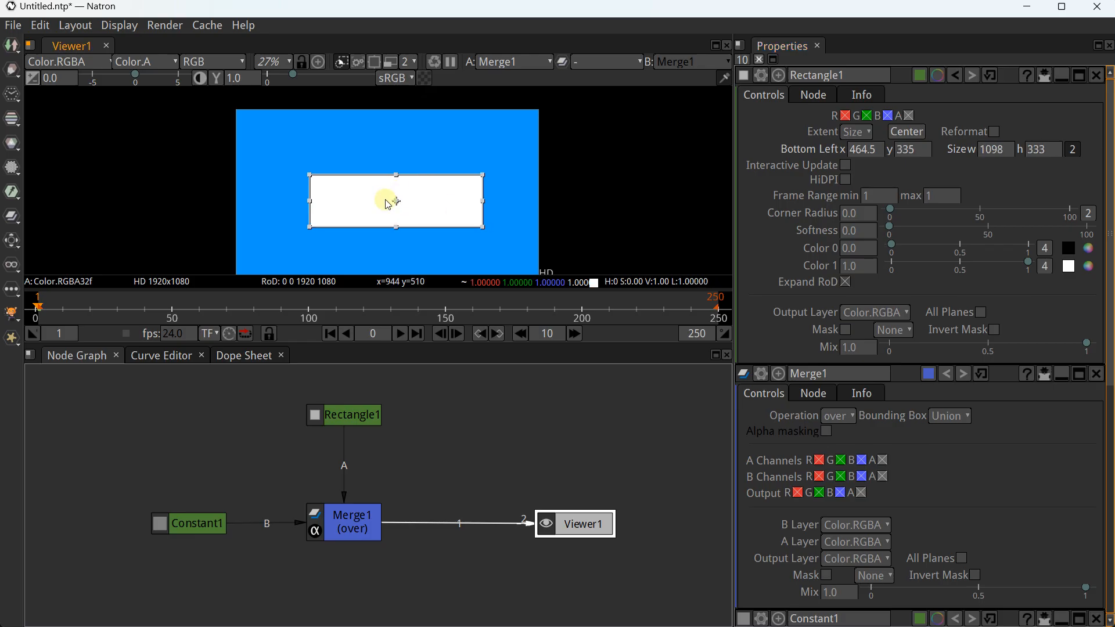
left_click(908, 132)
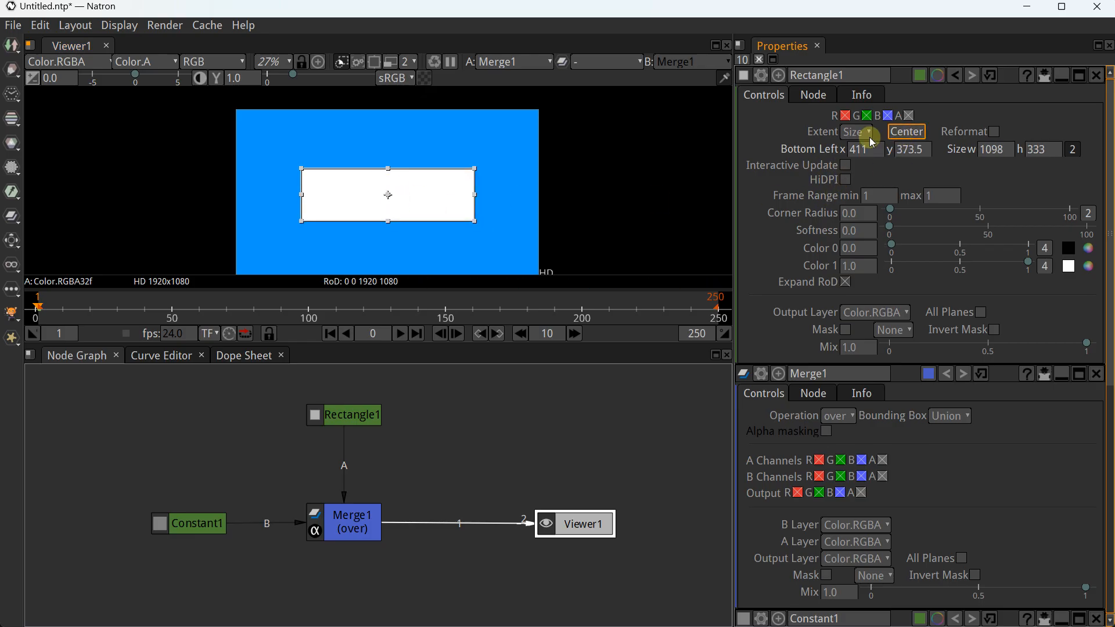
scroll(349, 194, "up", 2)
left_click_drag(295, 199, 321, 195)
left_click(908, 132)
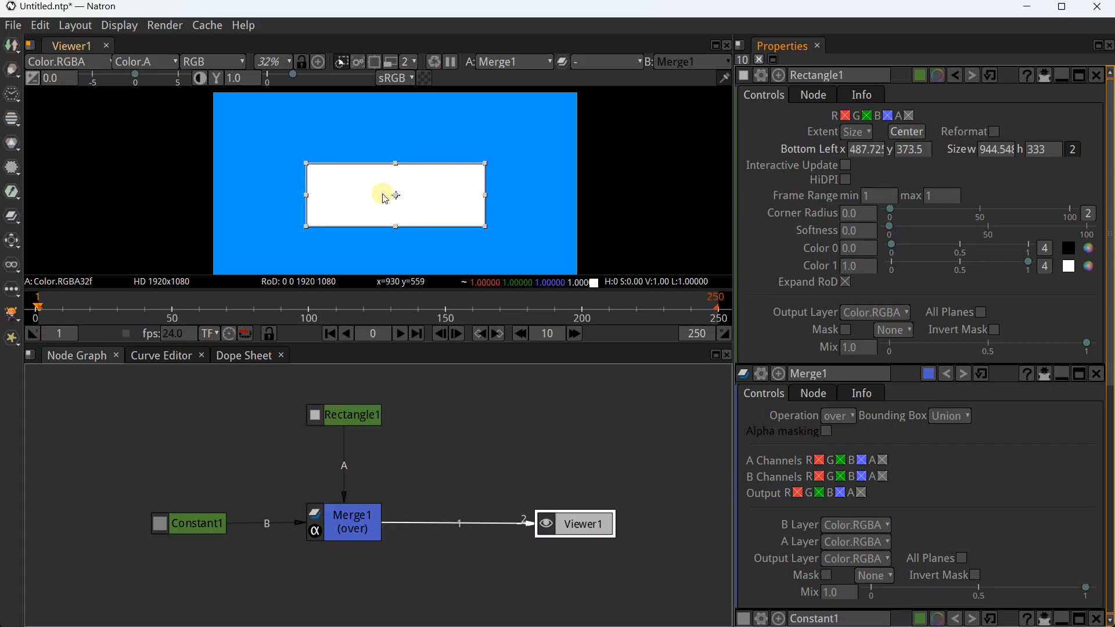
Pan the node graph left and move Viewer1 slightly right of Merge1
scroll(398, 192, "down", 1)
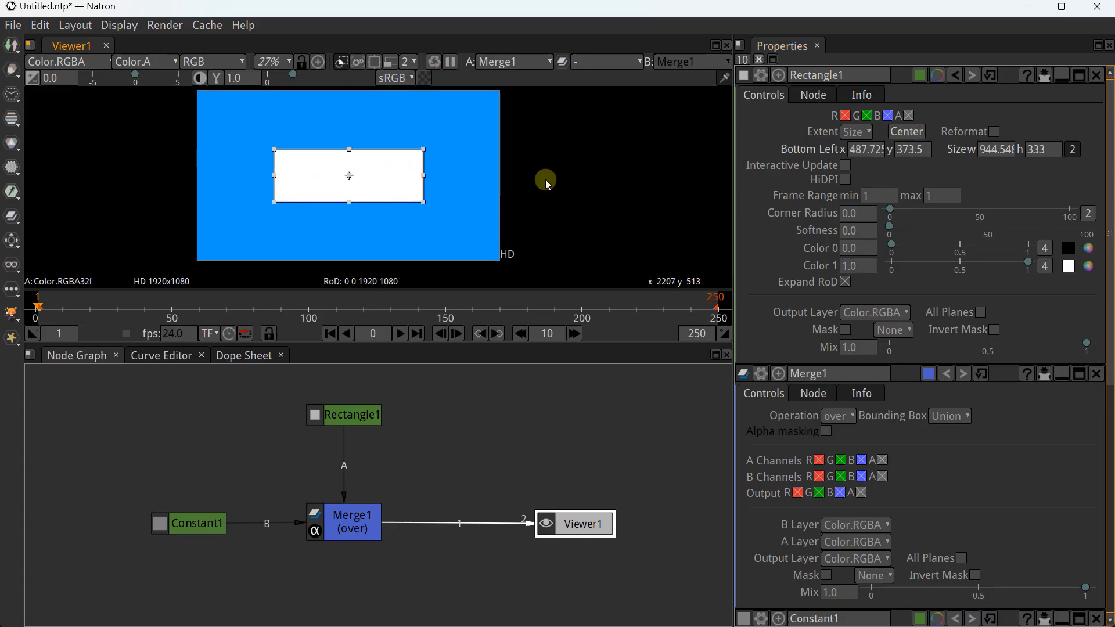
left_click_drag(435, 380, 375, 389)
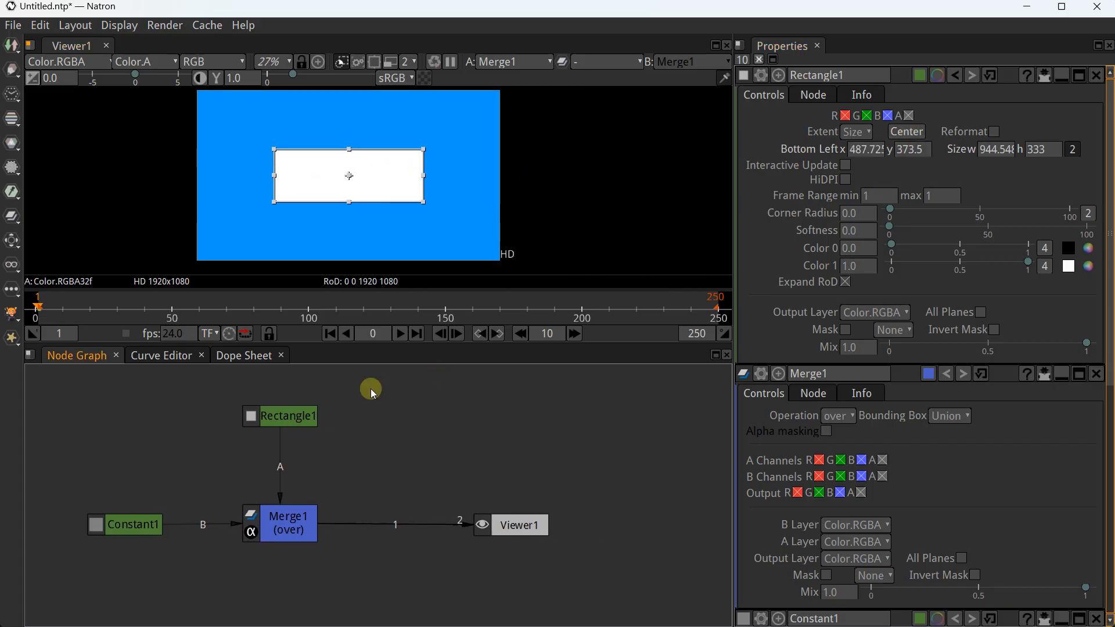
left_click_drag(492, 528, 528, 527)
left_click(446, 430)
Create a Text1 node beside Rectangle1 and replace its placeholder with TITLE
right_click(447, 427)
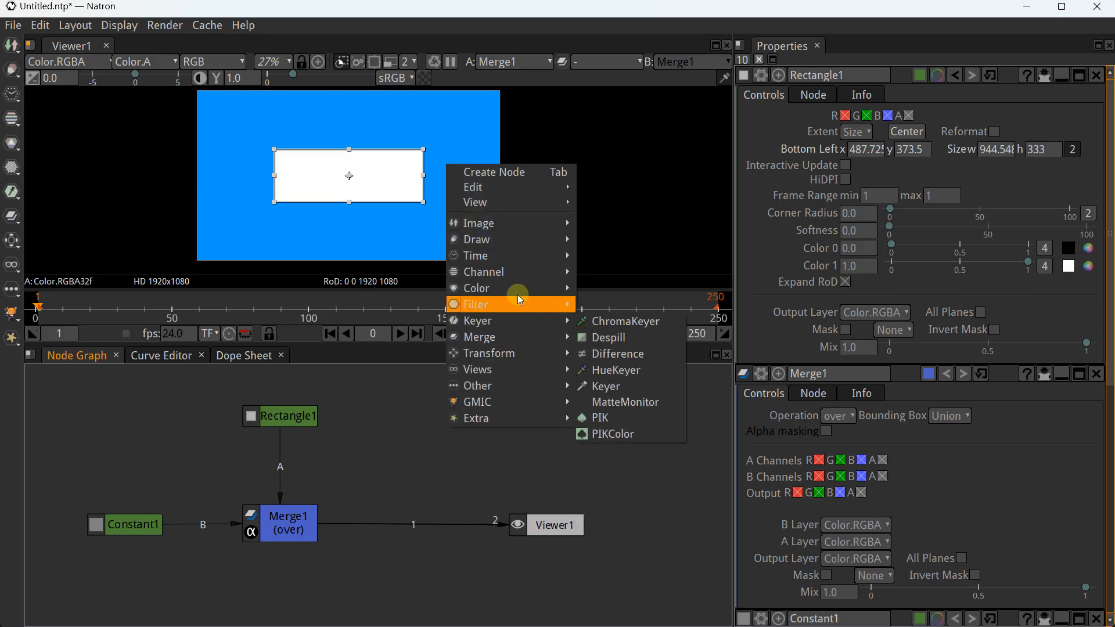
mouse_move(505, 240)
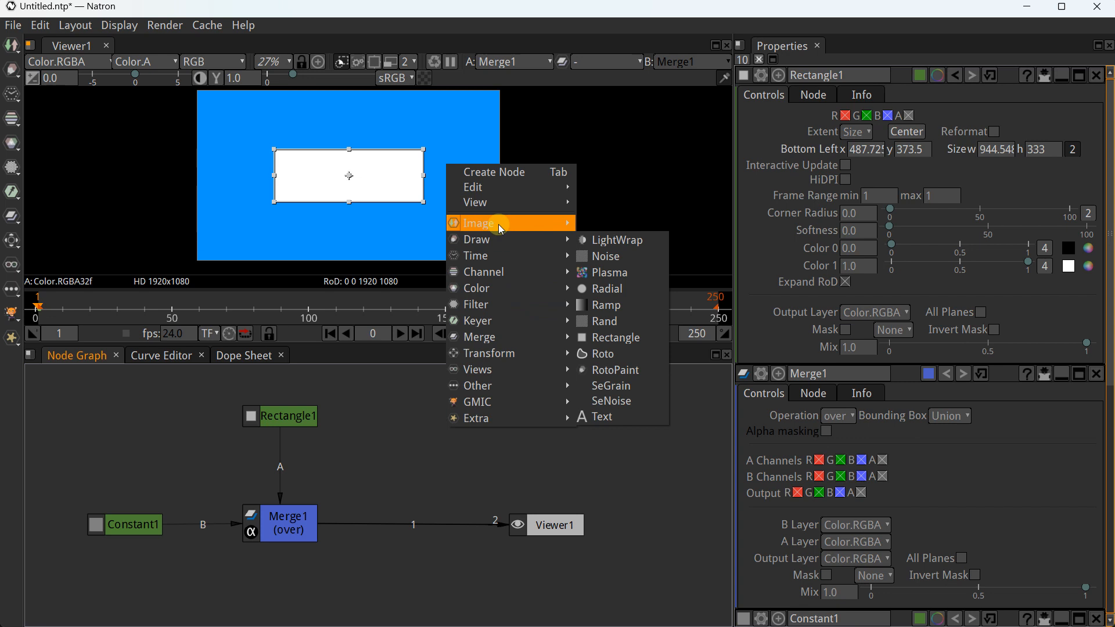
mouse_move(502, 262)
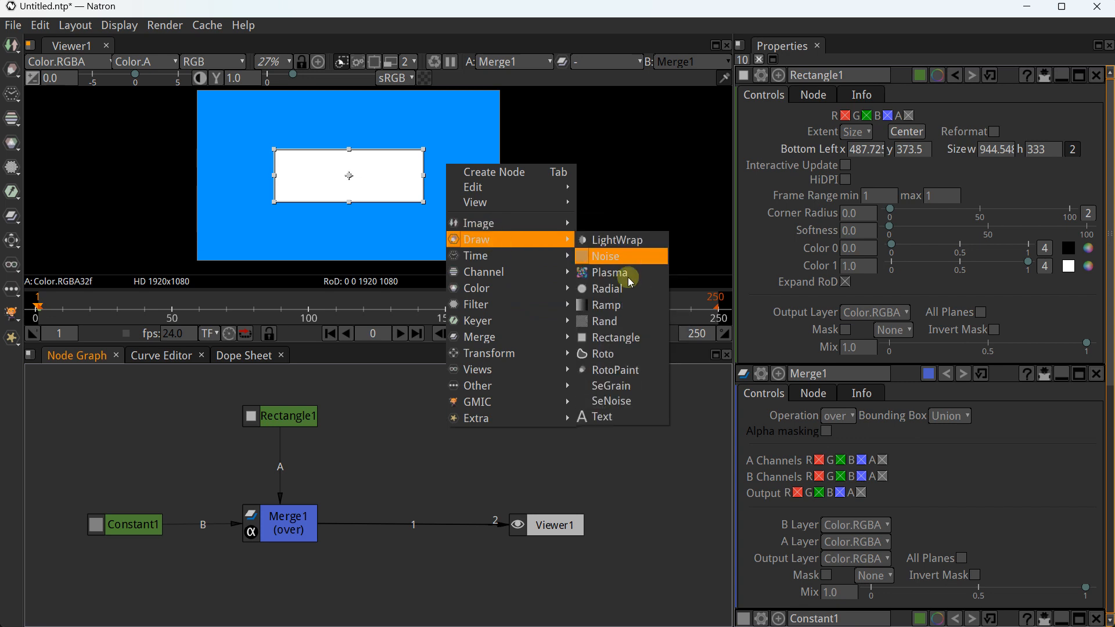
left_click(614, 416)
left_click_drag(431, 503, 435, 419)
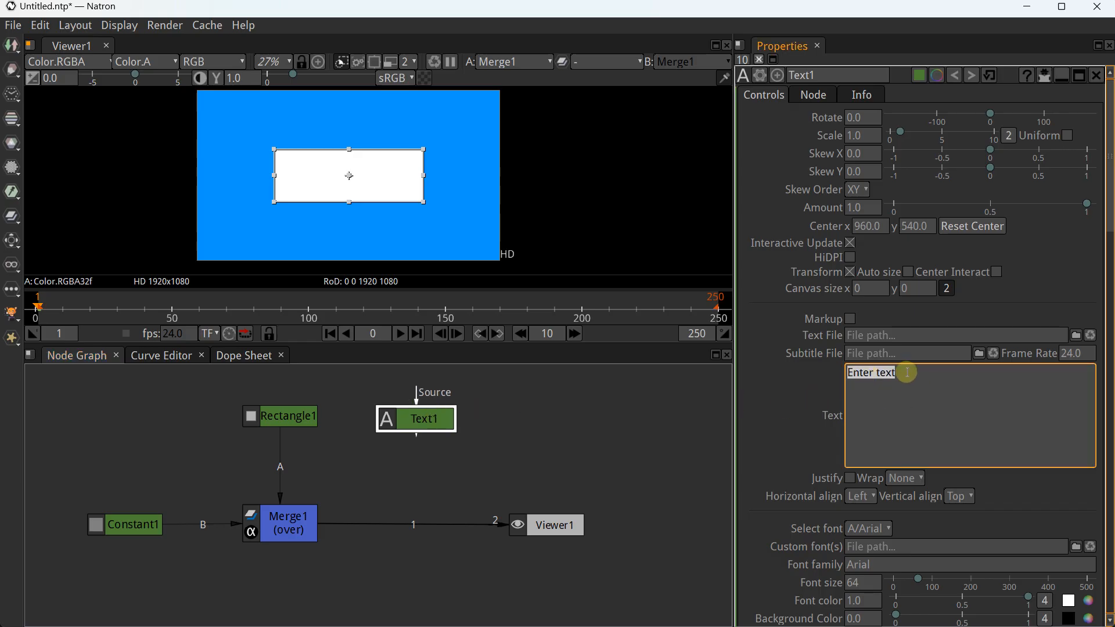
key("BackSpace")
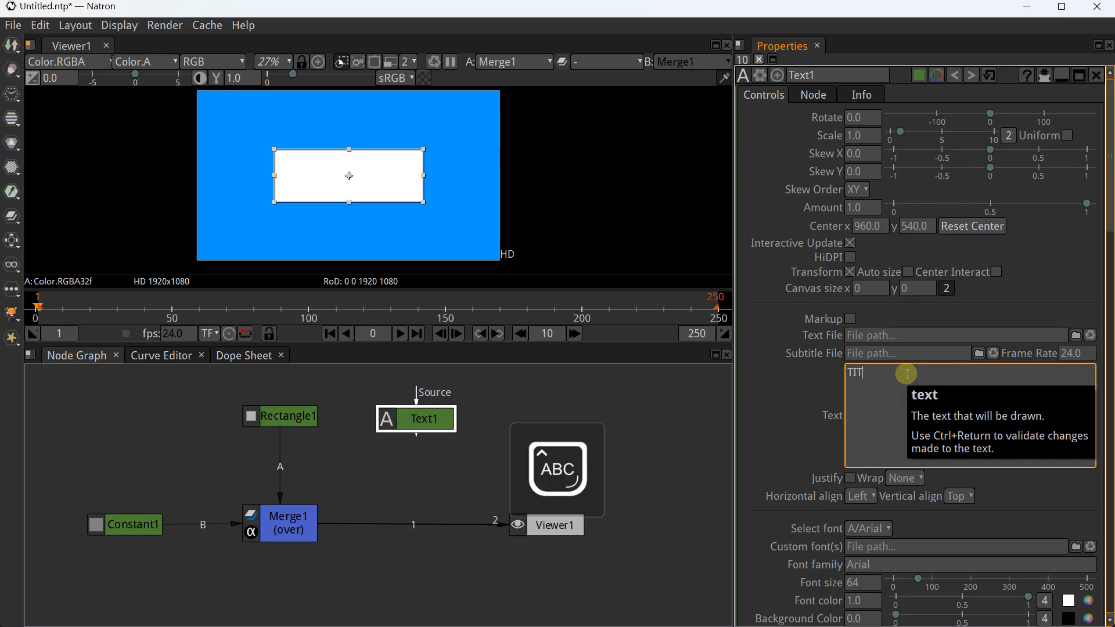
left_click(490, 401)
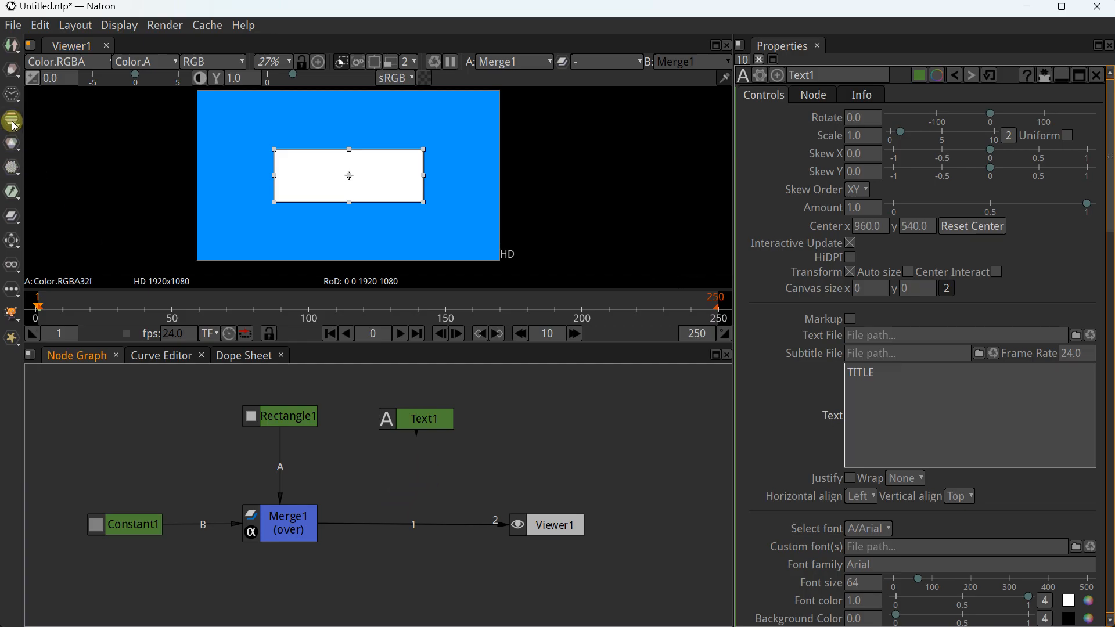
Add a Merge2 node, detach Merge1 from Viewer1, and arrange Merge2 beside Viewer1
left_click(3, 216)
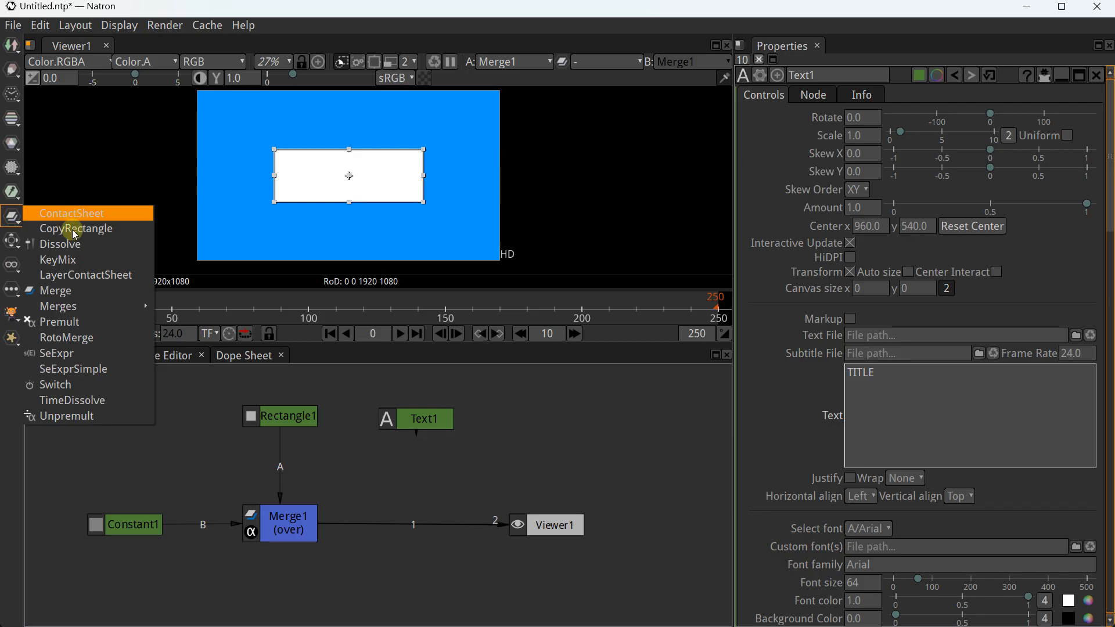
left_click(75, 290)
left_click_drag(408, 459, 572, 436)
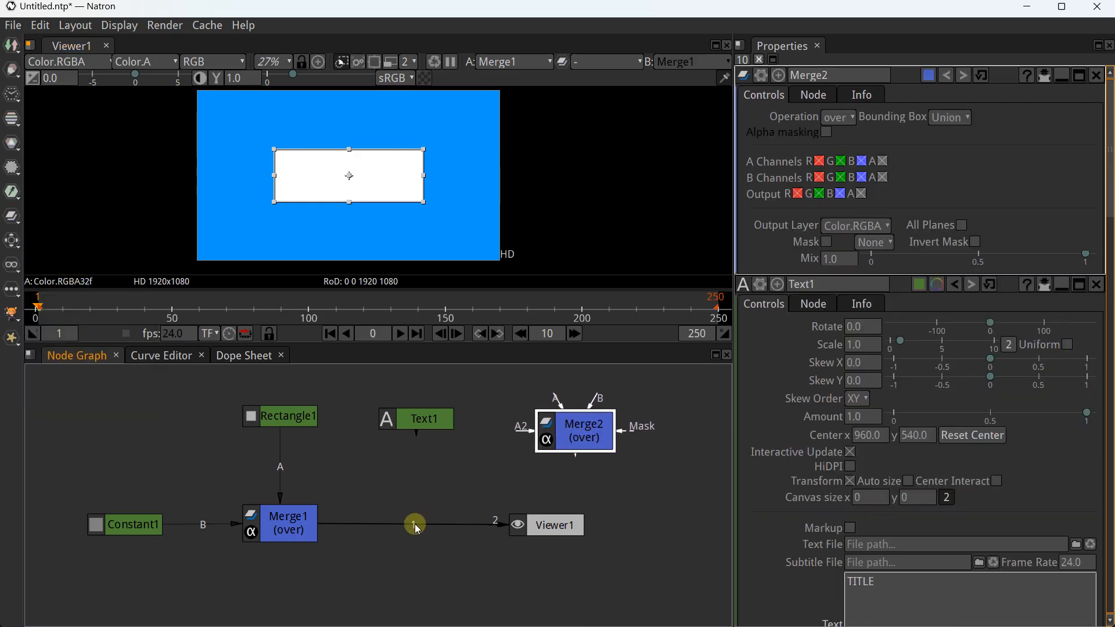
left_click_drag(415, 524, 508, 543)
left_click_drag(580, 434, 408, 530)
left_click_drag(543, 525, 575, 525)
left_click_drag(427, 428, 425, 423)
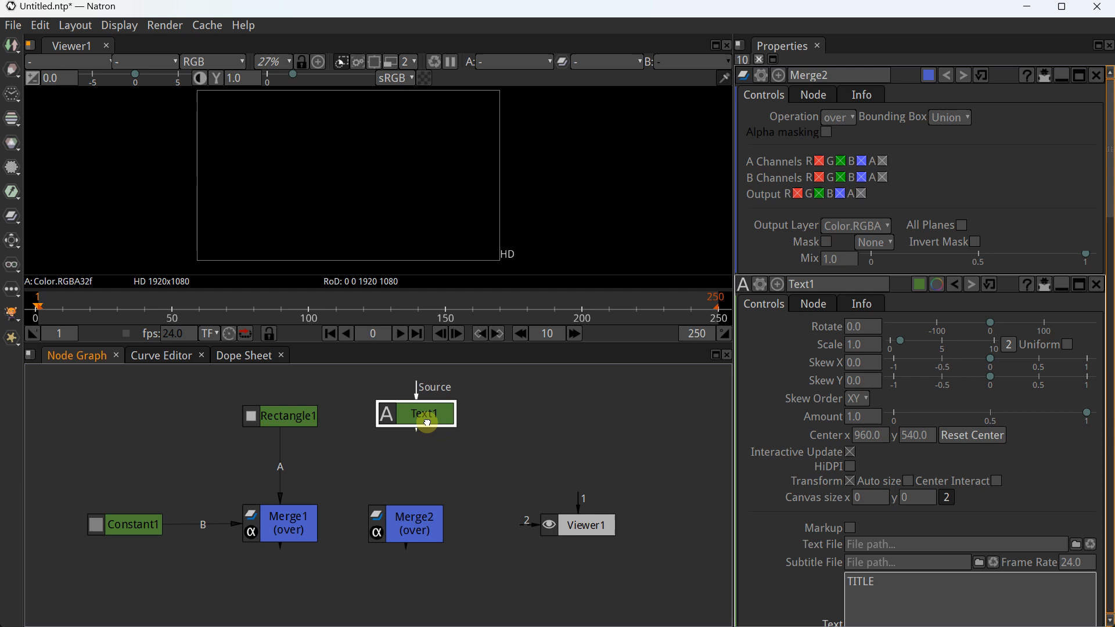
mouse_move(423, 518)
left_mouse_down()
mouse_move(435, 519)
mouse_move(424, 519)
left_mouse_up()
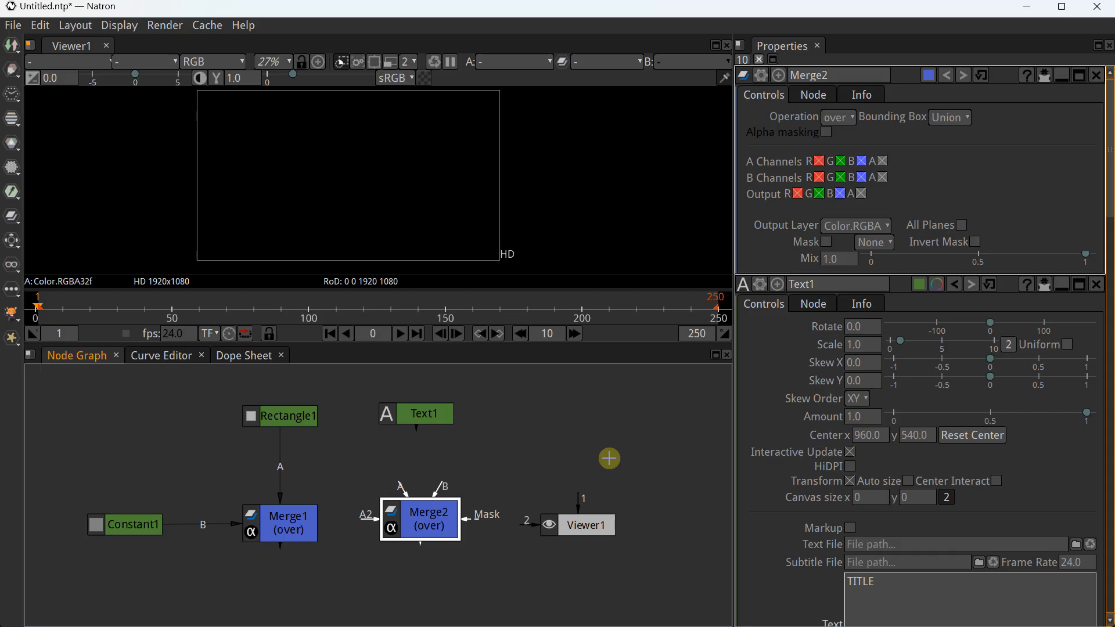
left_click_drag(432, 525, 434, 531)
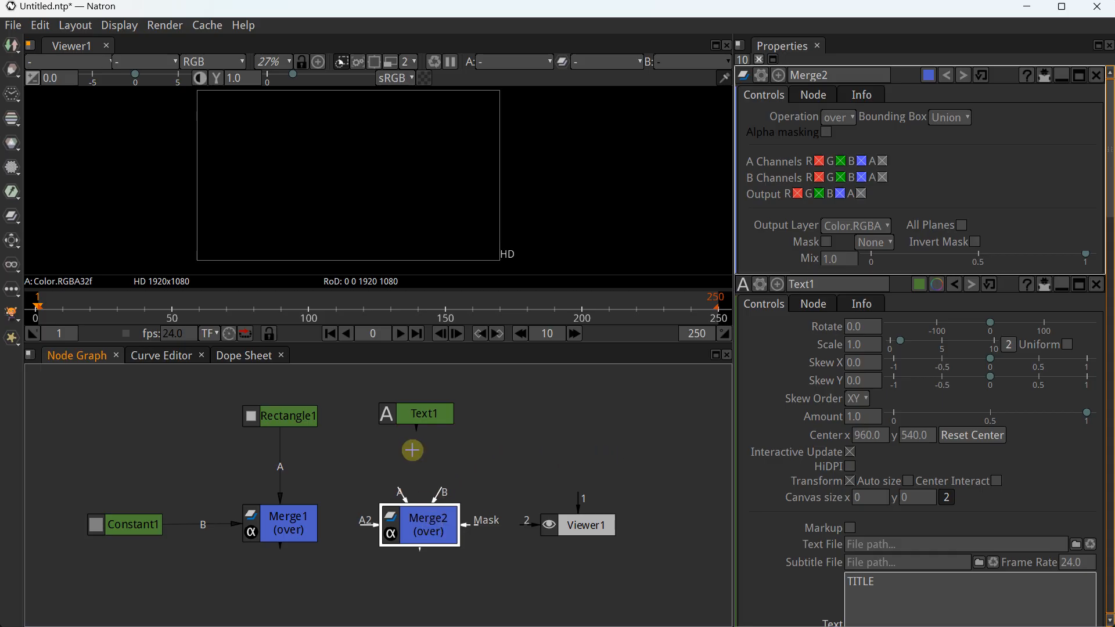
Connect Text1 into Merge2's A input and Merge1 into its B input
left_click_drag(417, 434, 401, 514)
left_click(279, 543)
left_click_drag(321, 550, 561, 525)
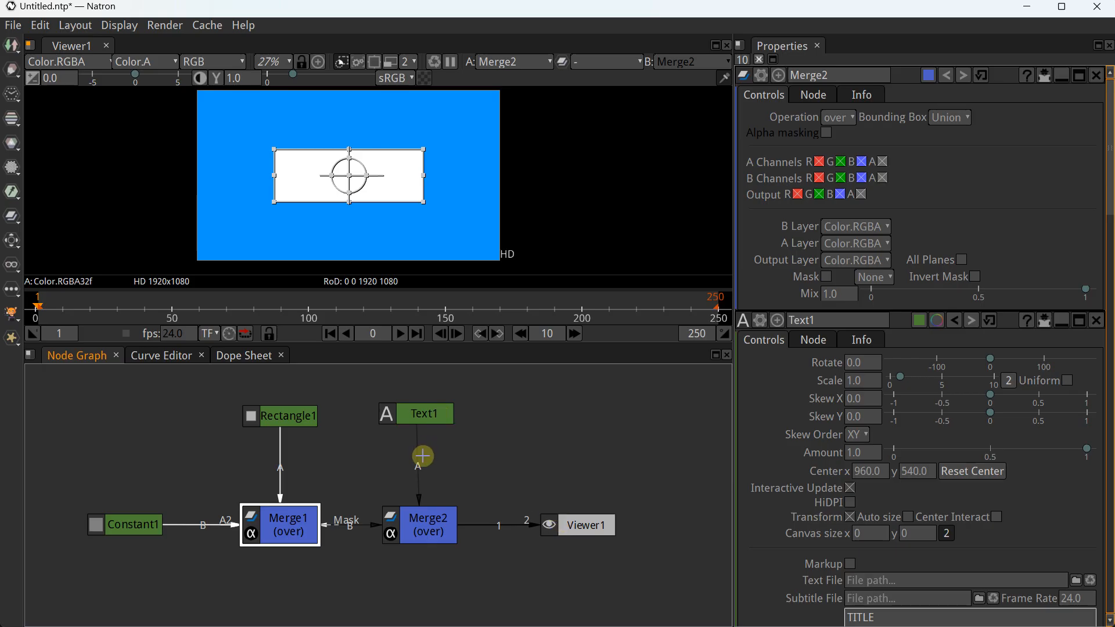
scroll(315, 192, "up", 2)
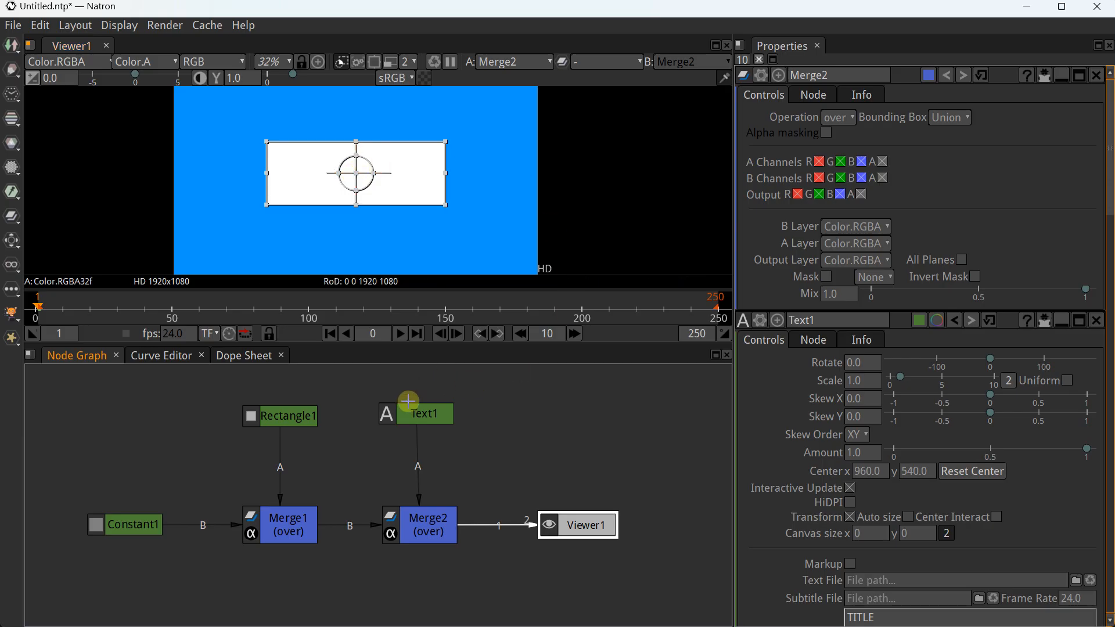
left_click(413, 418)
Set Text1's font colour to black
scroll(943, 384, "down", 6)
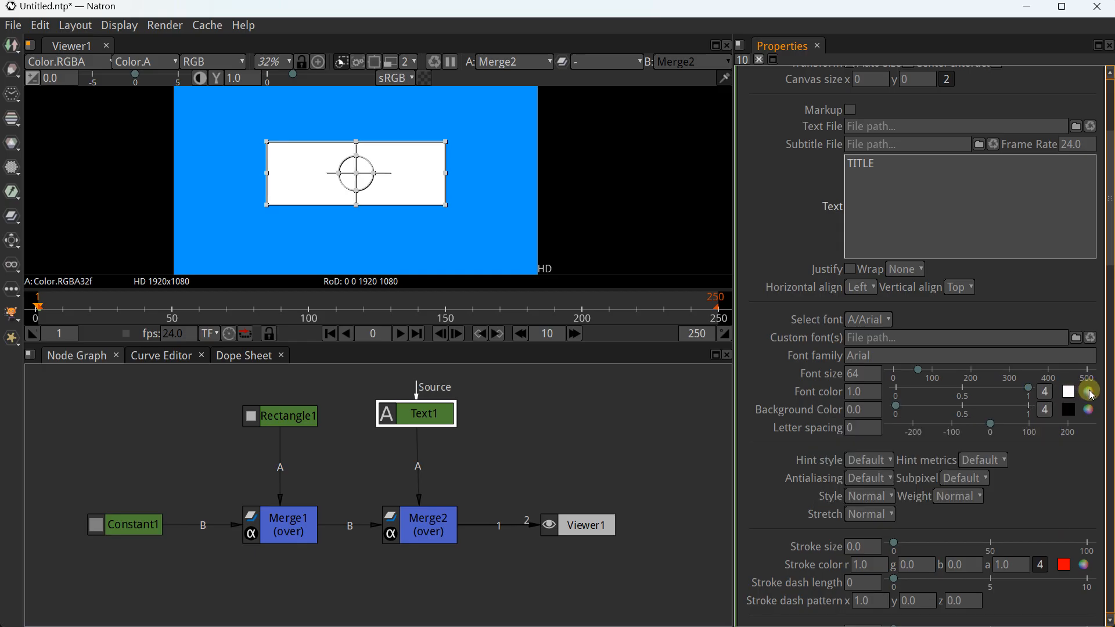
left_click(1092, 397)
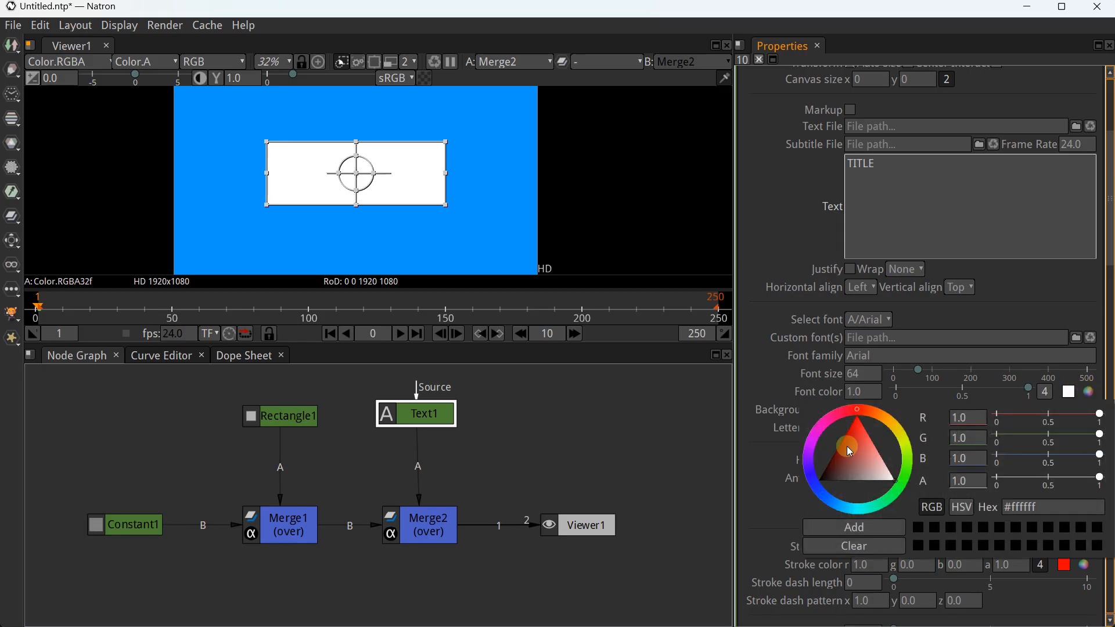
left_click(830, 479)
left_click_drag(827, 481, 698, 497)
left_click(762, 373)
Turn on Center Interact and raise the TITLE font size to 168
double_click(853, 374)
scroll(858, 377, "up", 6)
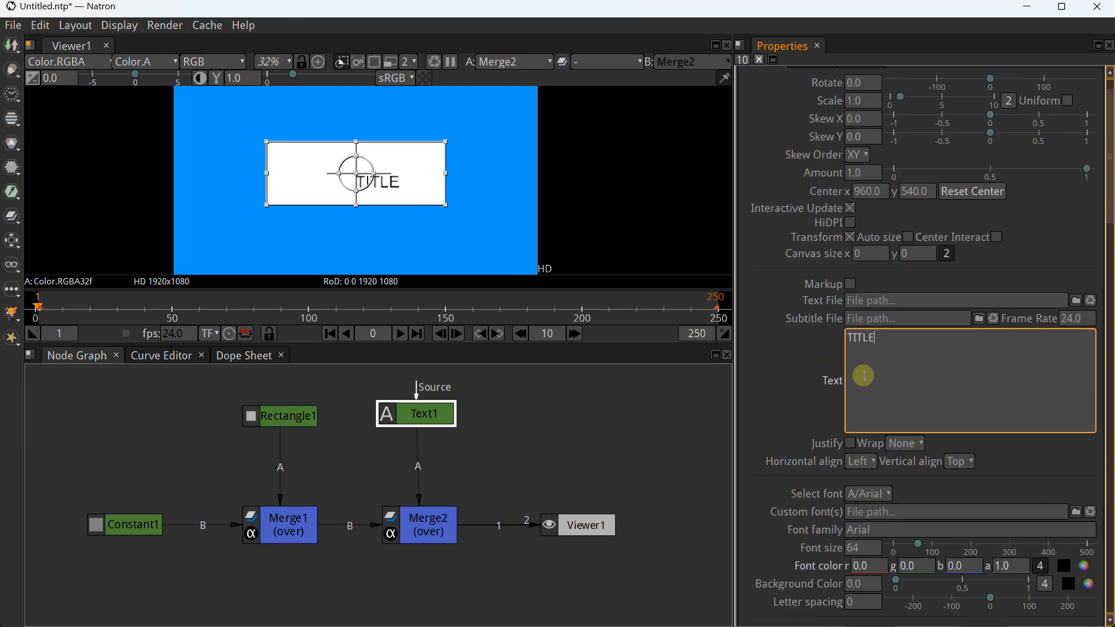
left_click(864, 375)
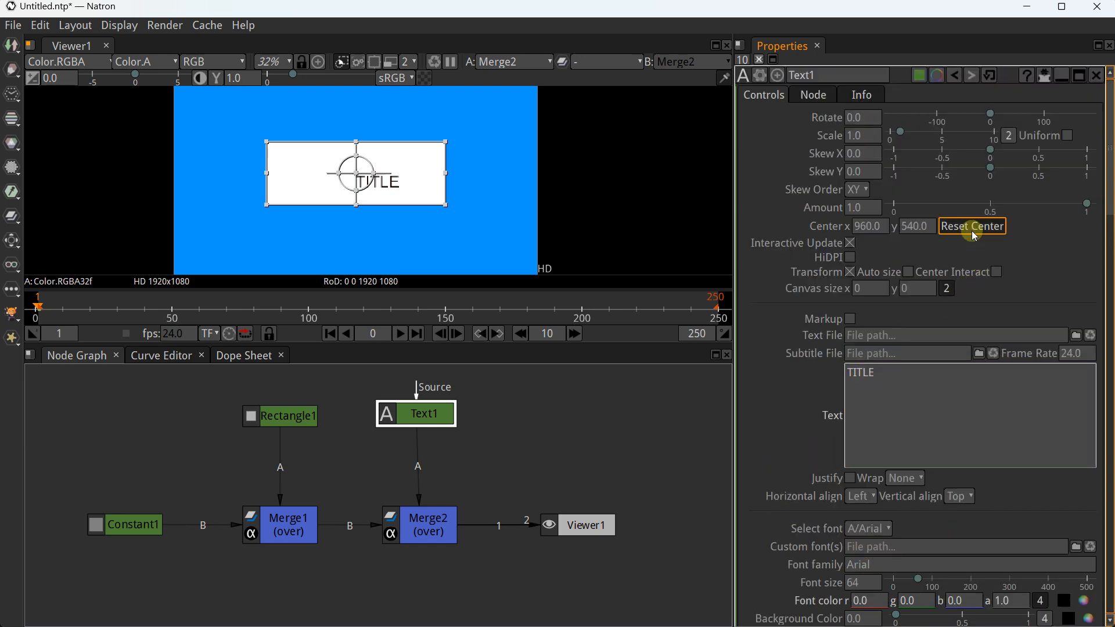
left_click(996, 272)
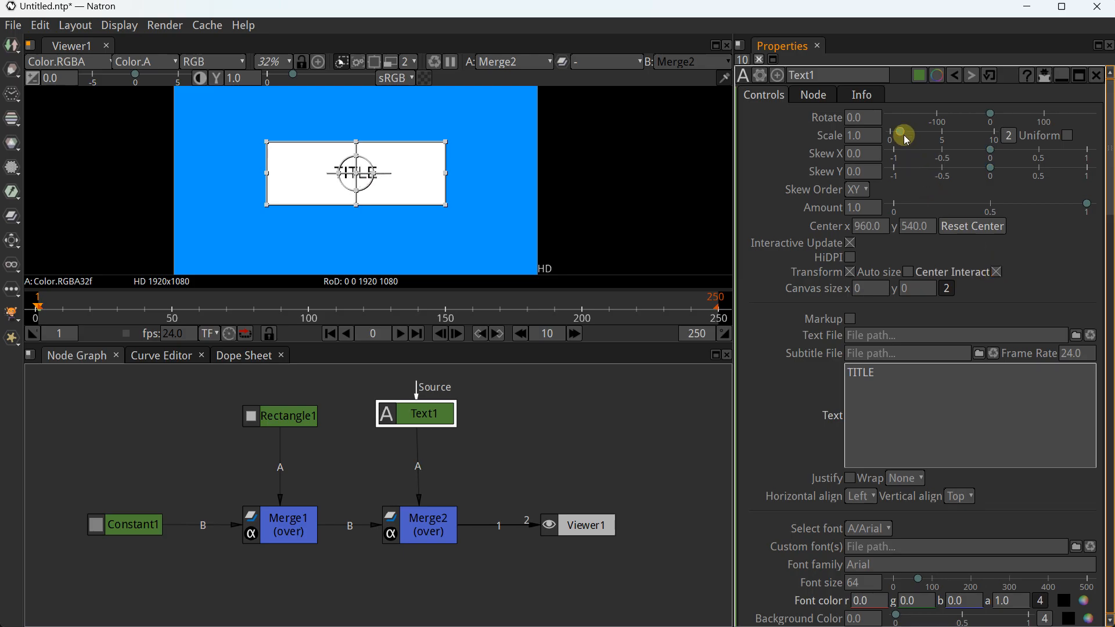
scroll(894, 360, "down", 5)
left_click_drag(917, 407, 954, 404)
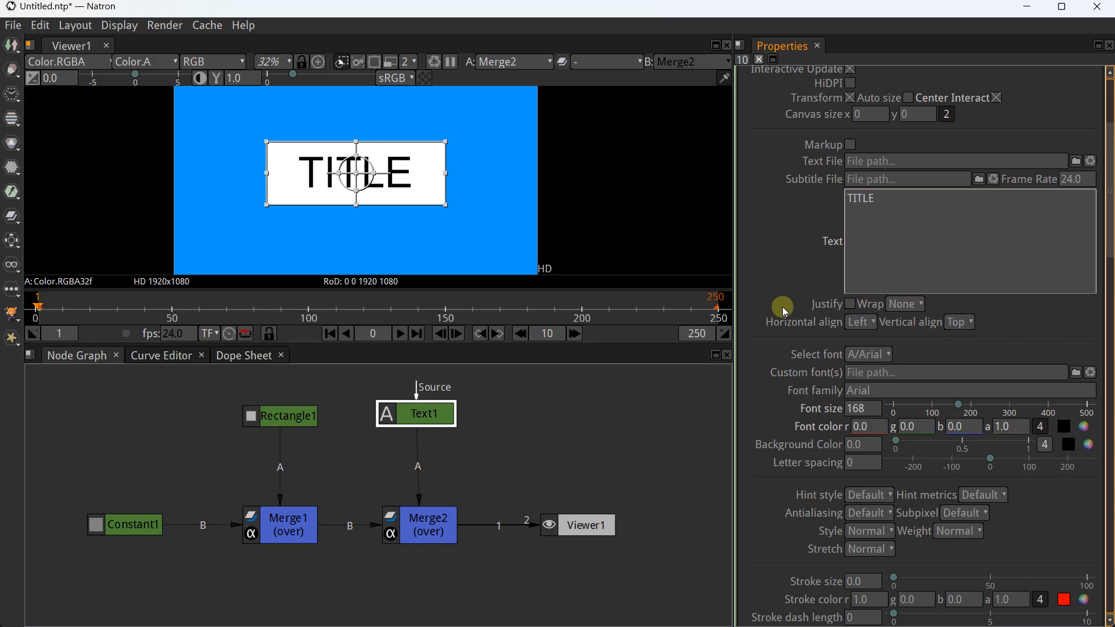
scroll(784, 310, "up", 5)
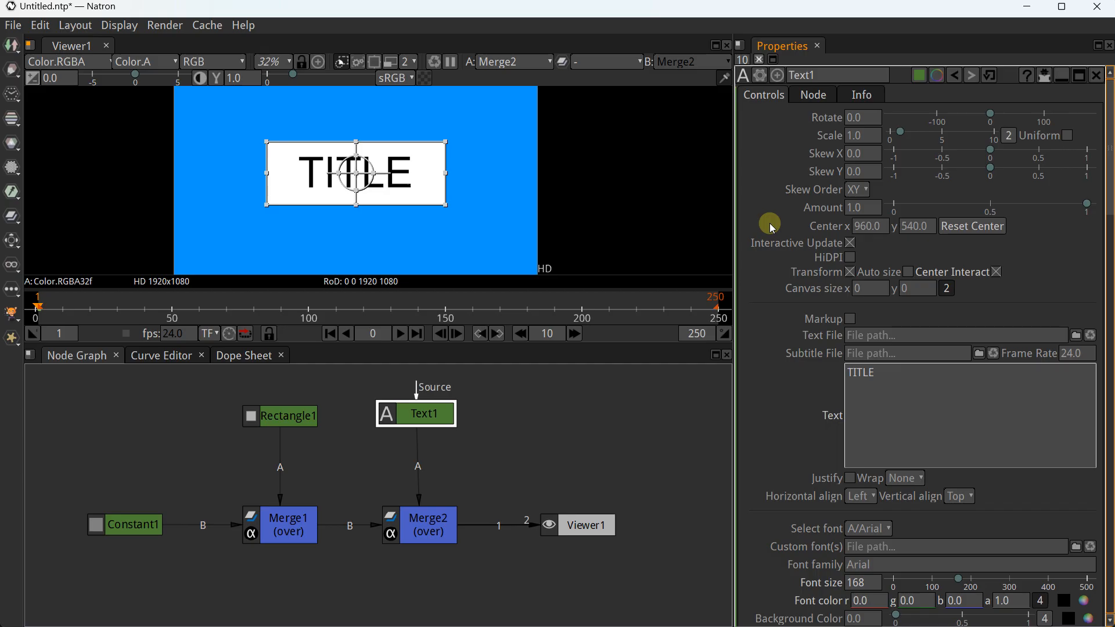
Keyframe Rectangle1's bottom-left position and its width and height
left_click(635, 401)
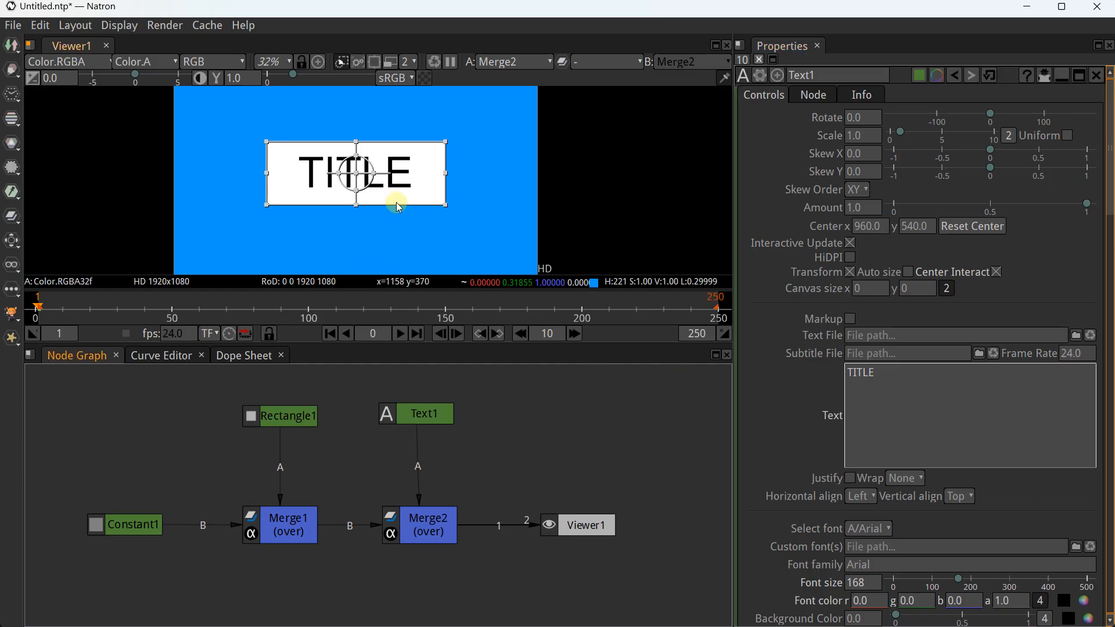
left_click(277, 418)
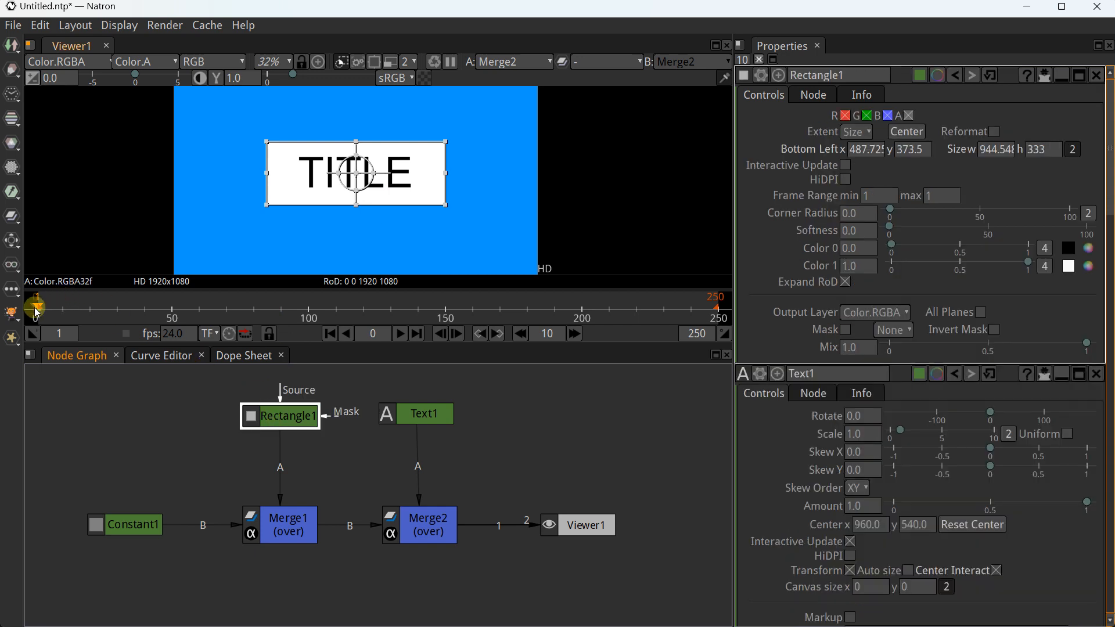
left_click(863, 149)
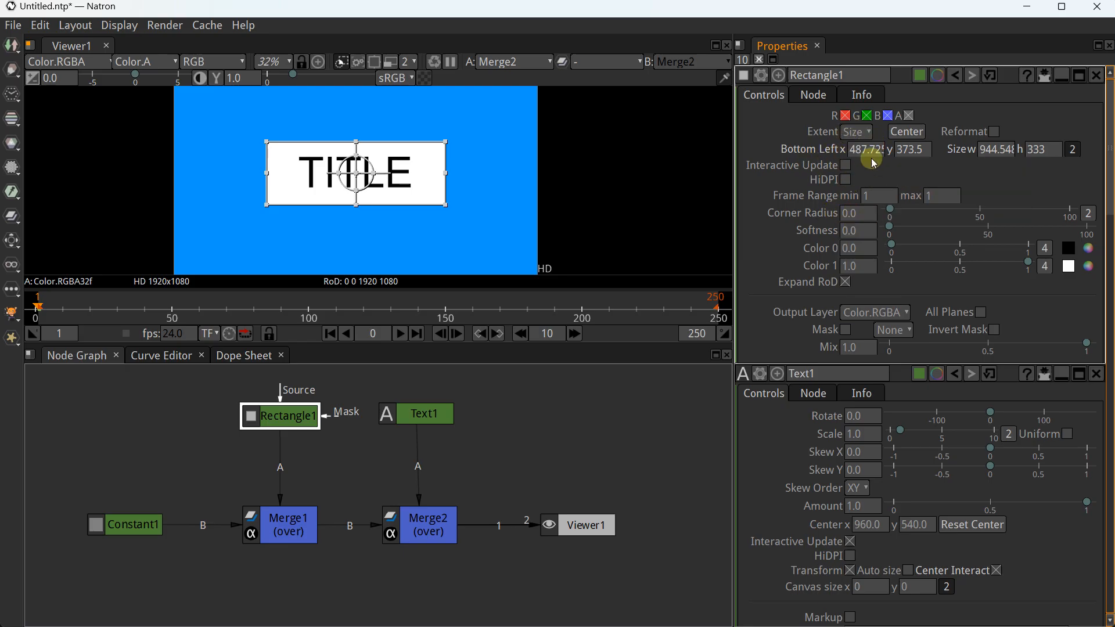
right_click(874, 153)
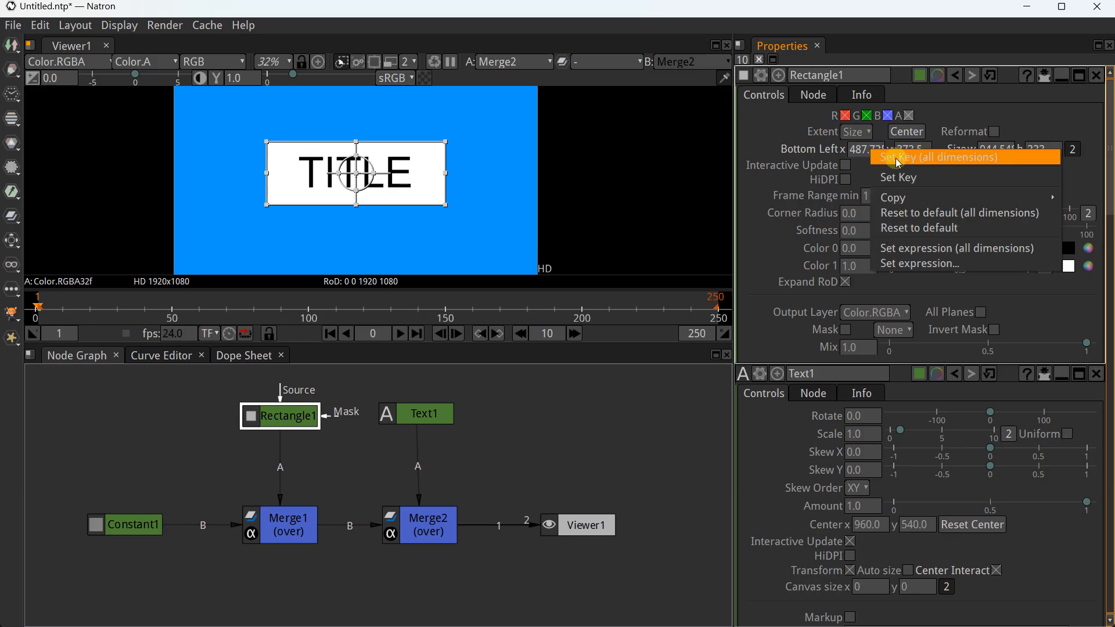
left_click(996, 153)
right_click(995, 150)
left_click(995, 154)
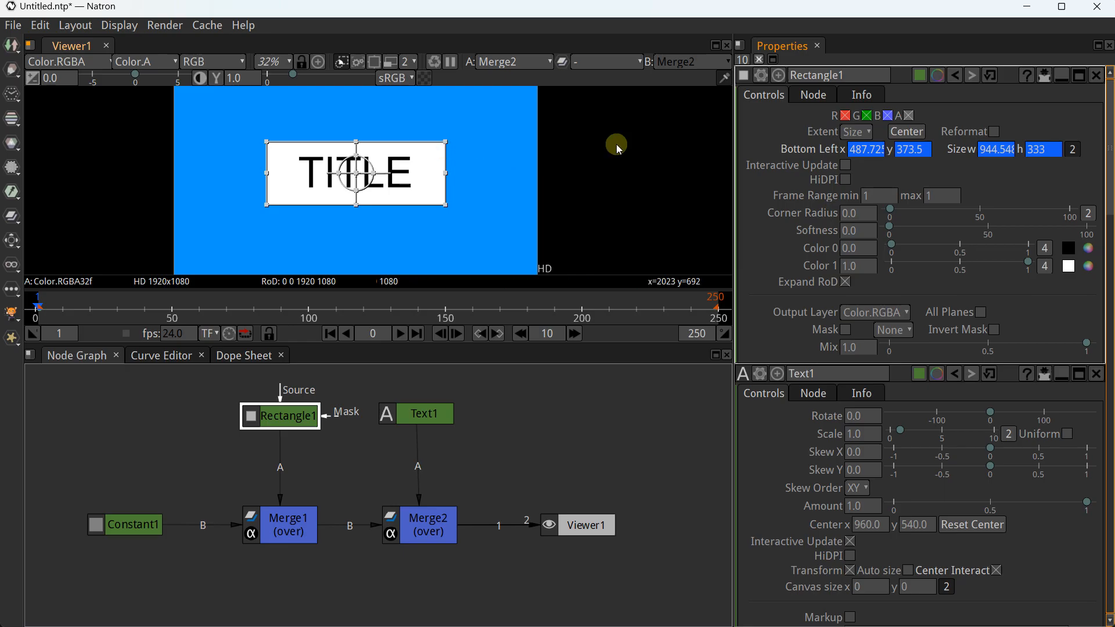
Set the rectangle's bottom-left x and y values to 0
left_click(869, 150)
left_click_drag(851, 150, 906, 150)
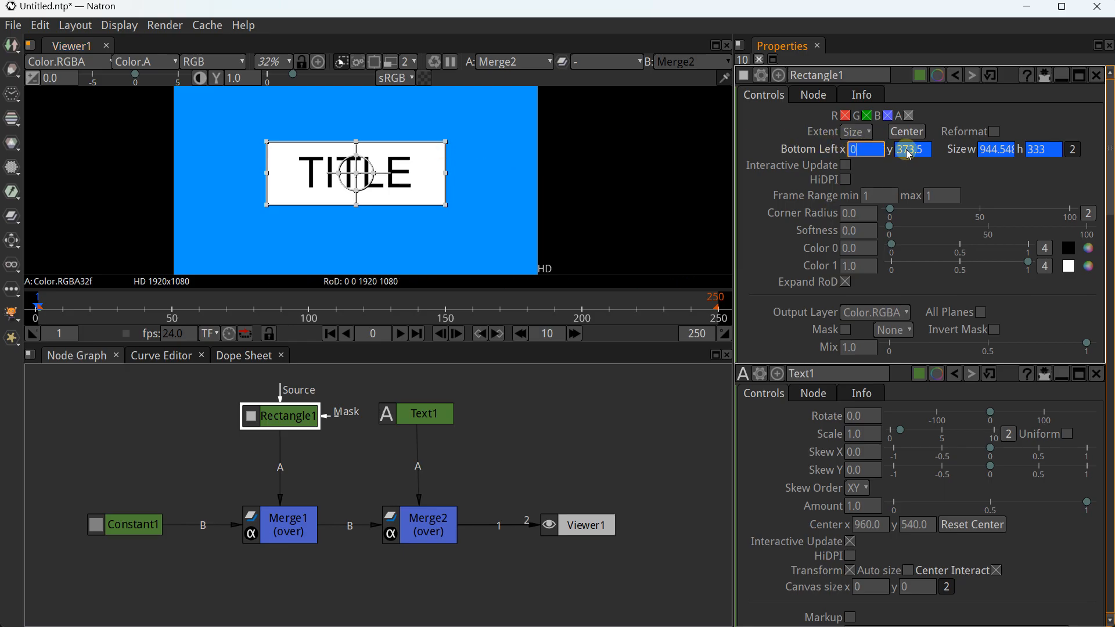
type("0")
key("Return")
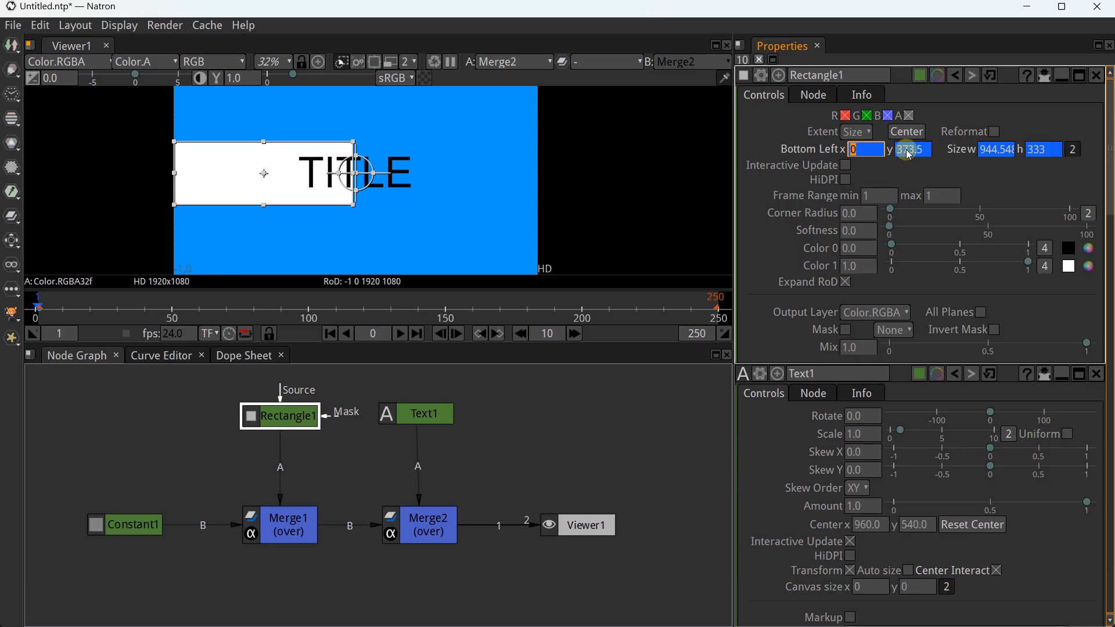
left_click_drag(899, 150, 927, 149)
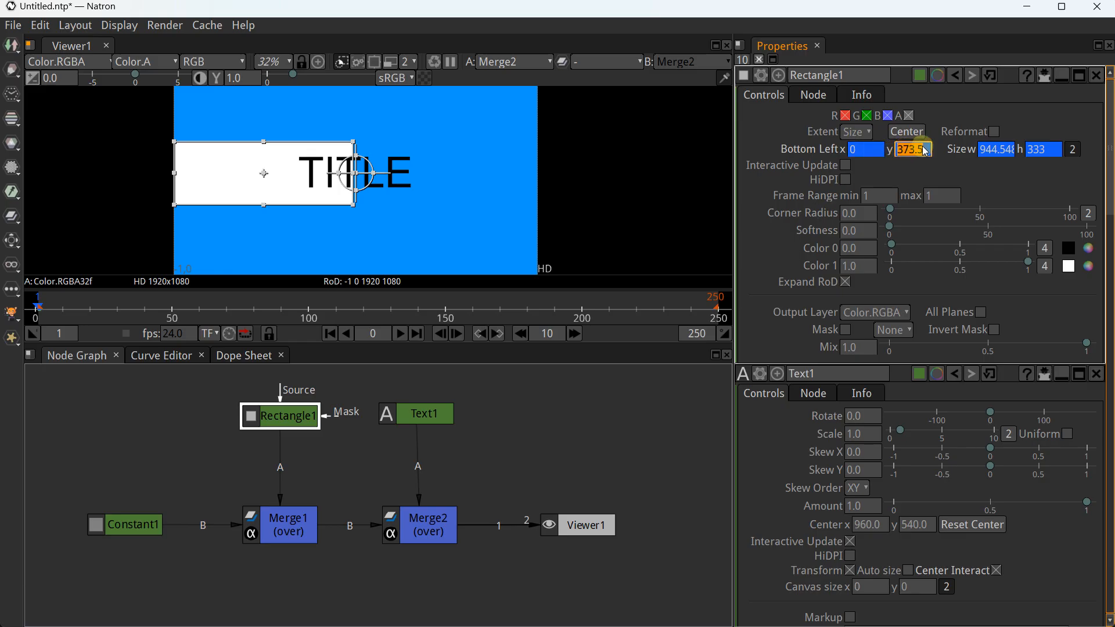
type("0")
key("Return")
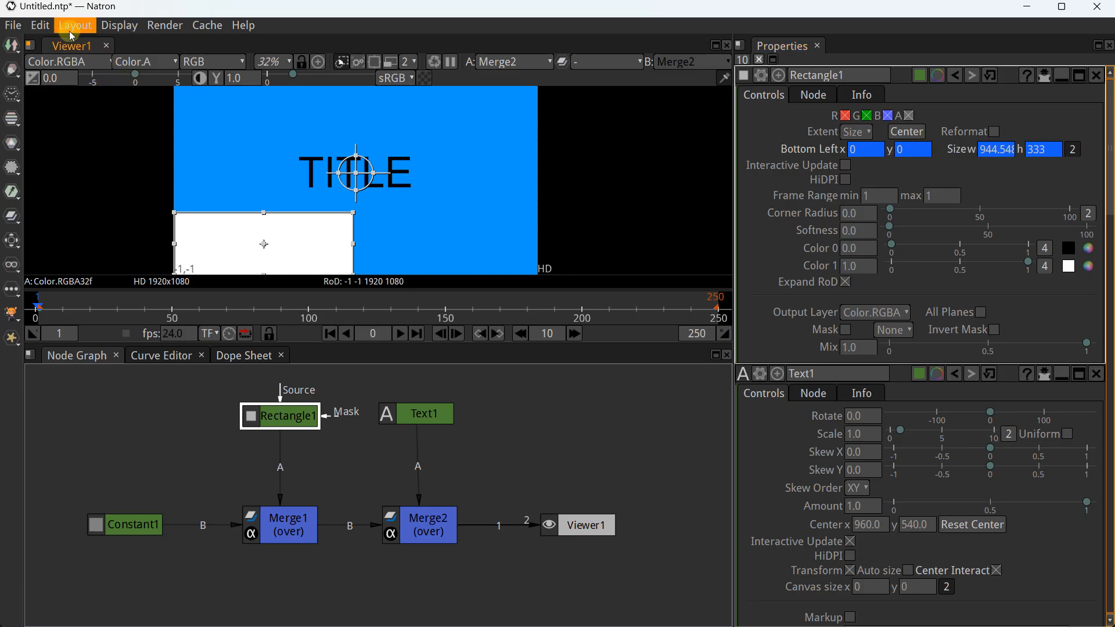
Undo the zero values, move the rectangle back behind TITLE, keyframe and re-centre it
left_click(41, 26)
left_click(50, 55)
left_click(40, 26)
left_click(44, 55)
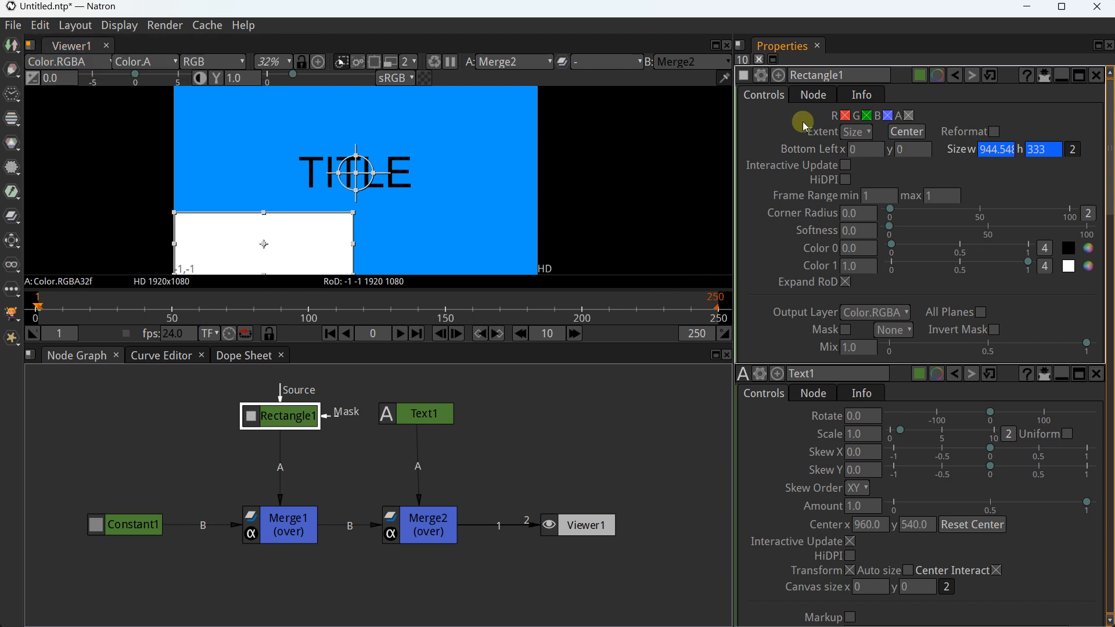
left_click_drag(262, 244, 363, 171)
right_click(863, 157)
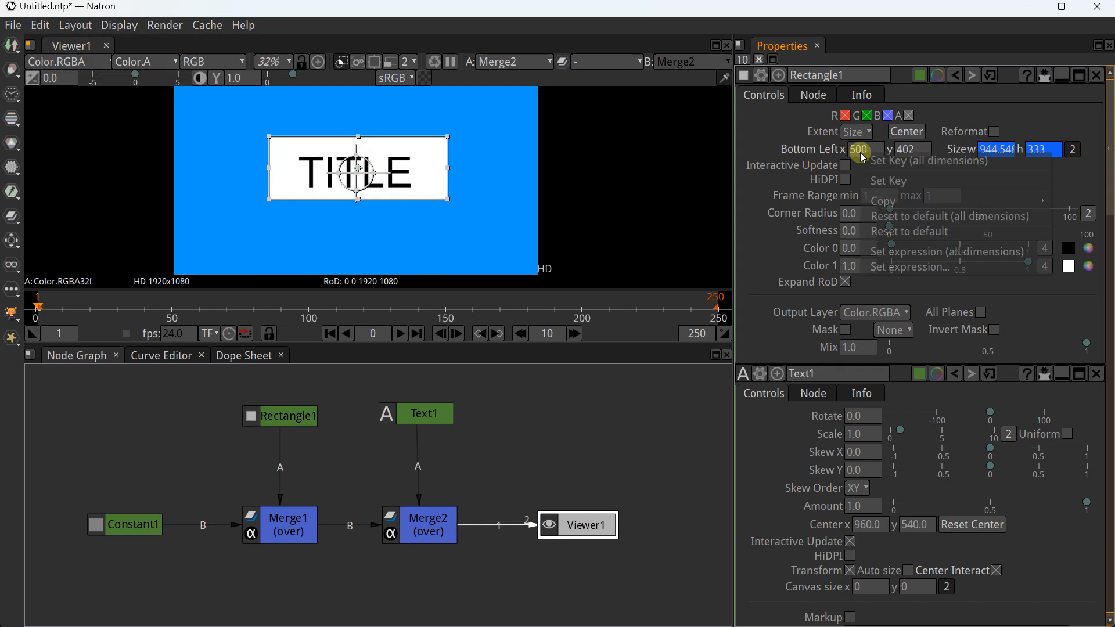
left_click(877, 162)
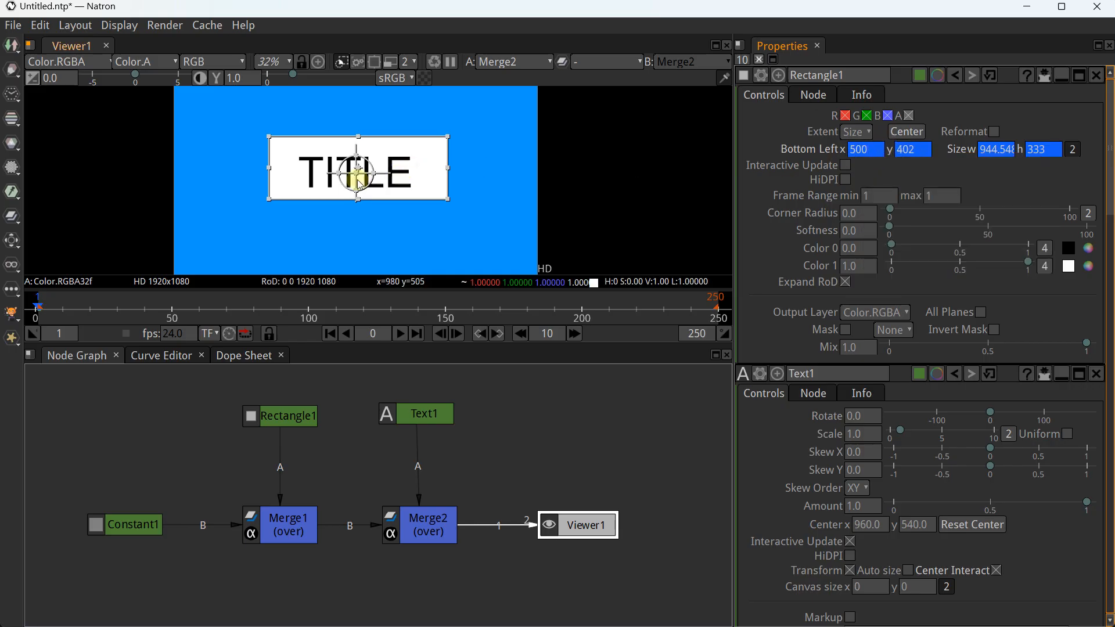
left_click(908, 132)
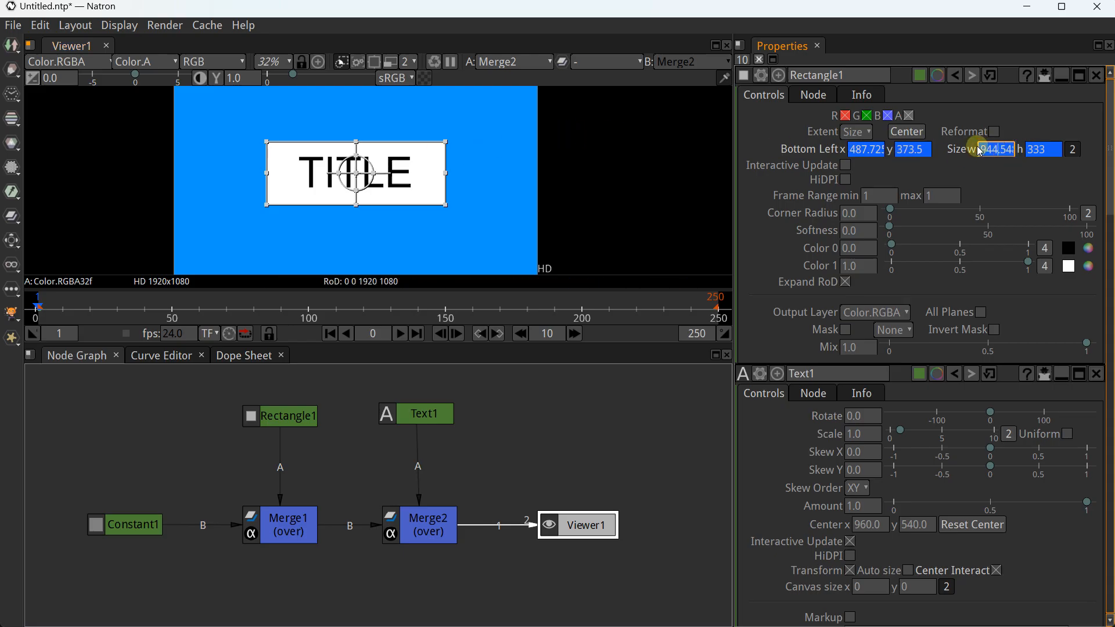
Set Rectangle1's size width and height to 0 at the start
type("0")
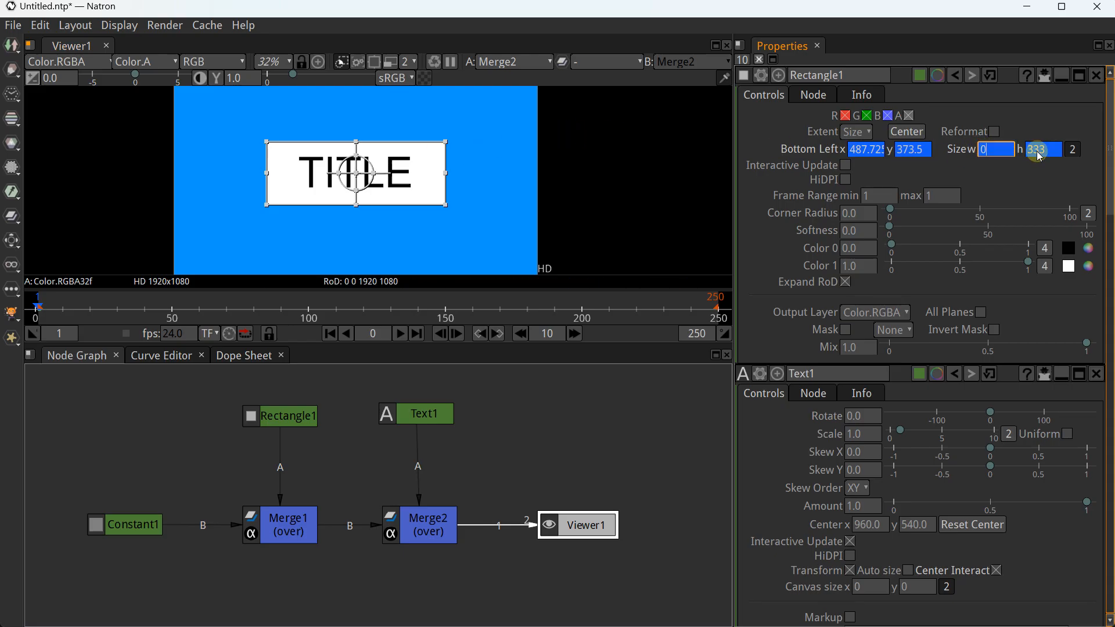
key("Return")
left_click(1030, 158)
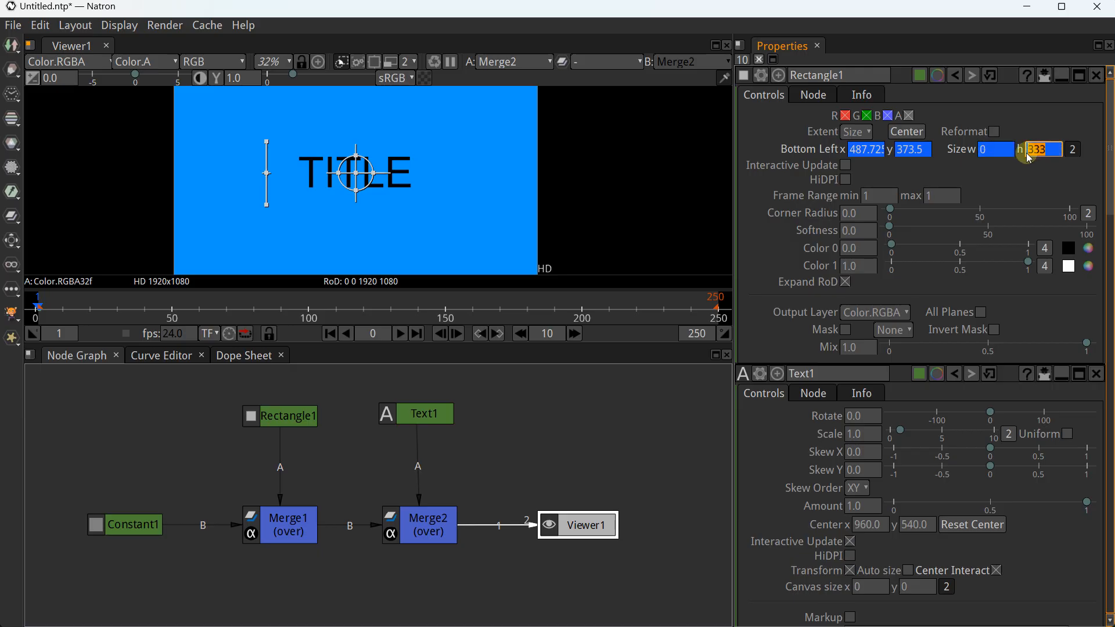
type("0")
key("Return")
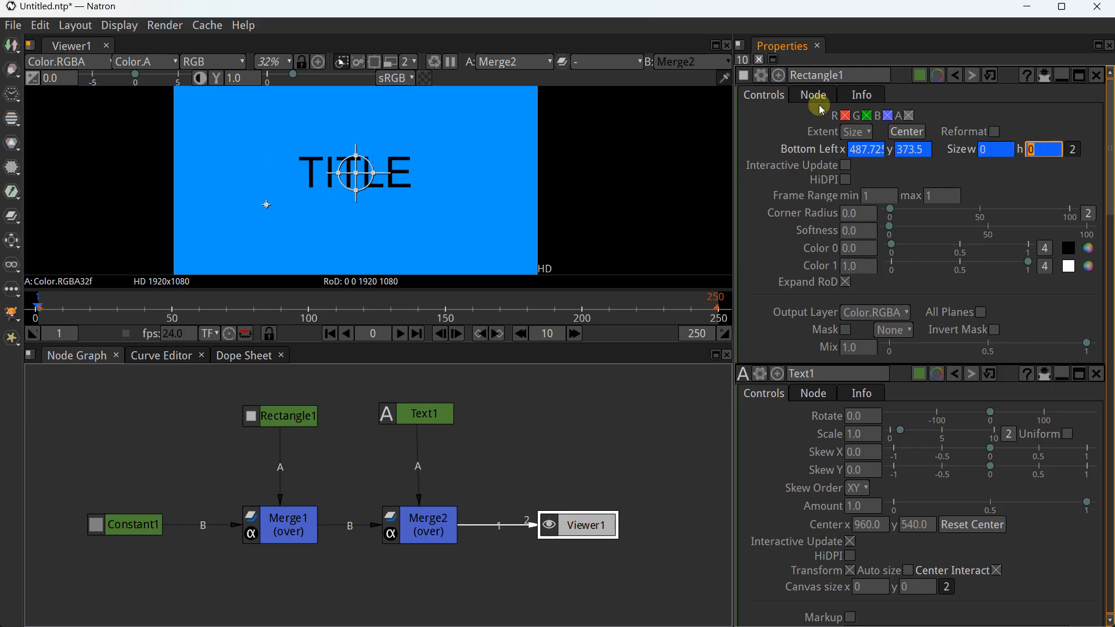
At frame 50, enlarge the rectangle to 1000×362 and centre it
left_click(56, 312)
left_click_drag(56, 312, 173, 309)
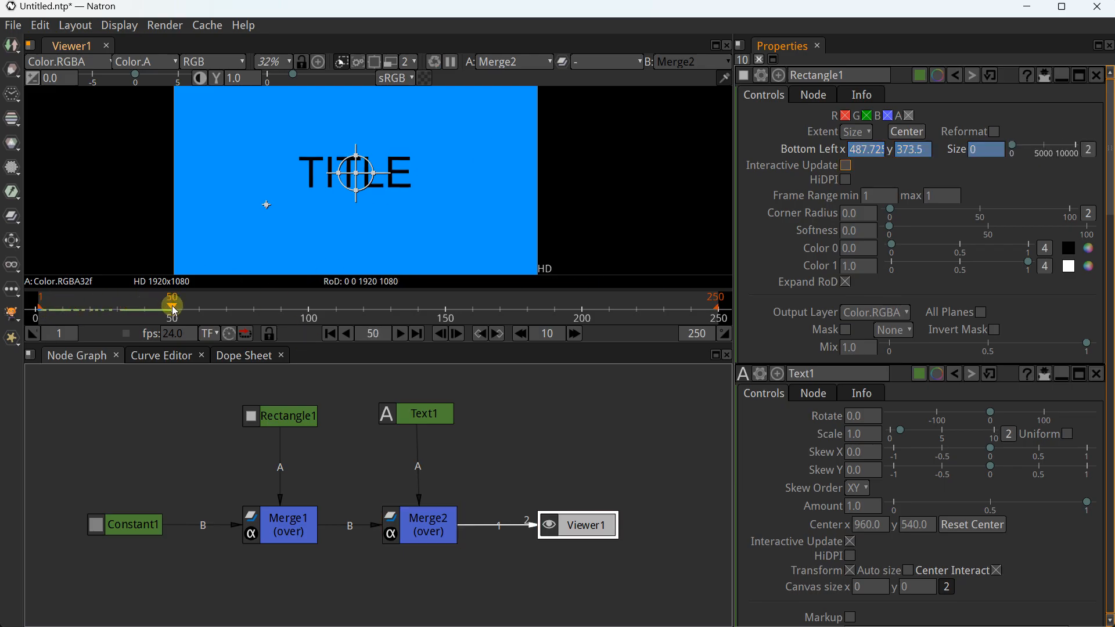
left_click(958, 154)
left_click_drag(1014, 150, 1015, 154)
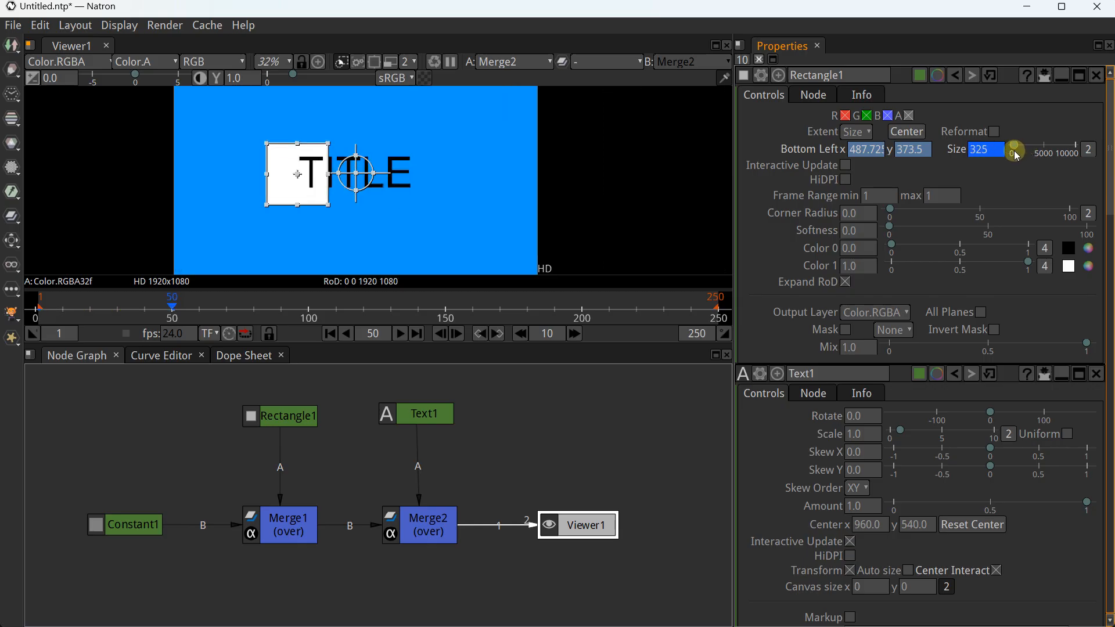
left_click_drag(333, 179, 459, 175)
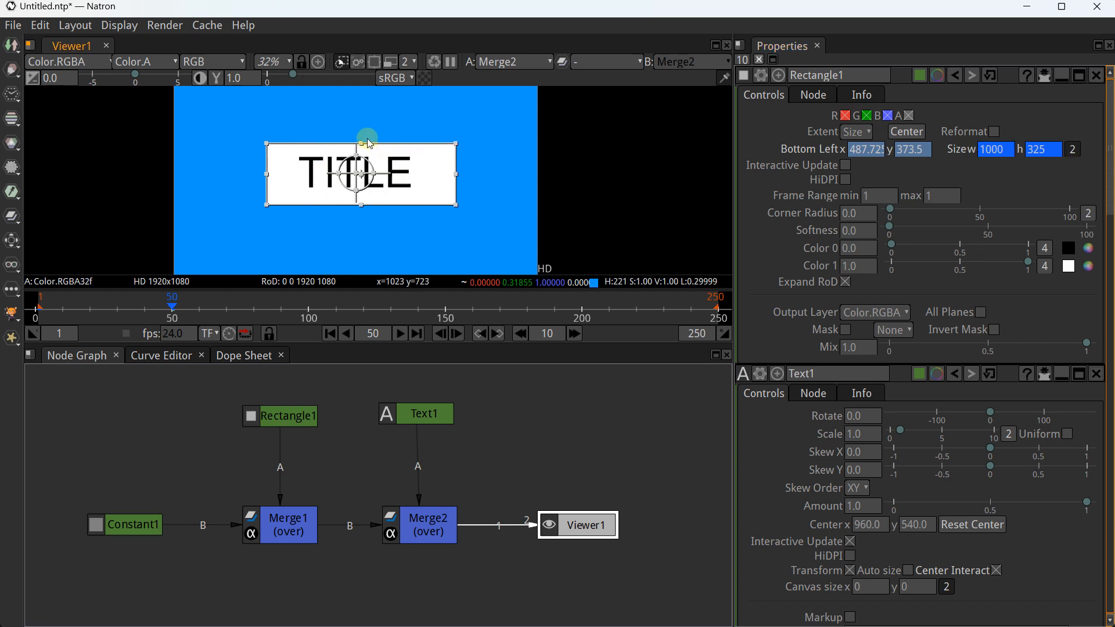
left_click_drag(363, 146, 361, 138)
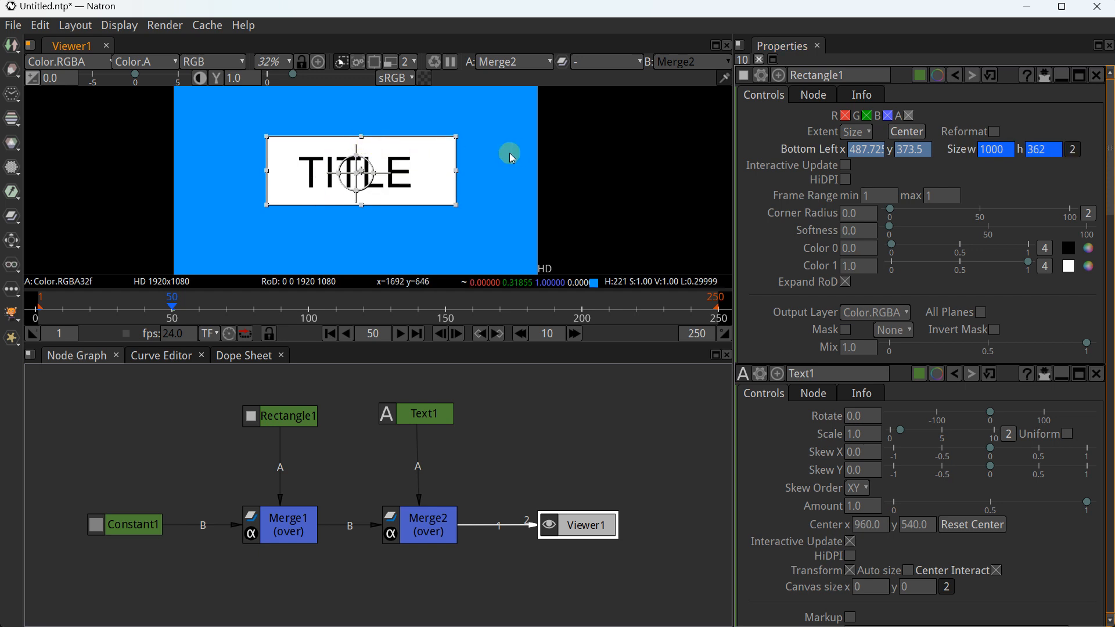
left_click(910, 134)
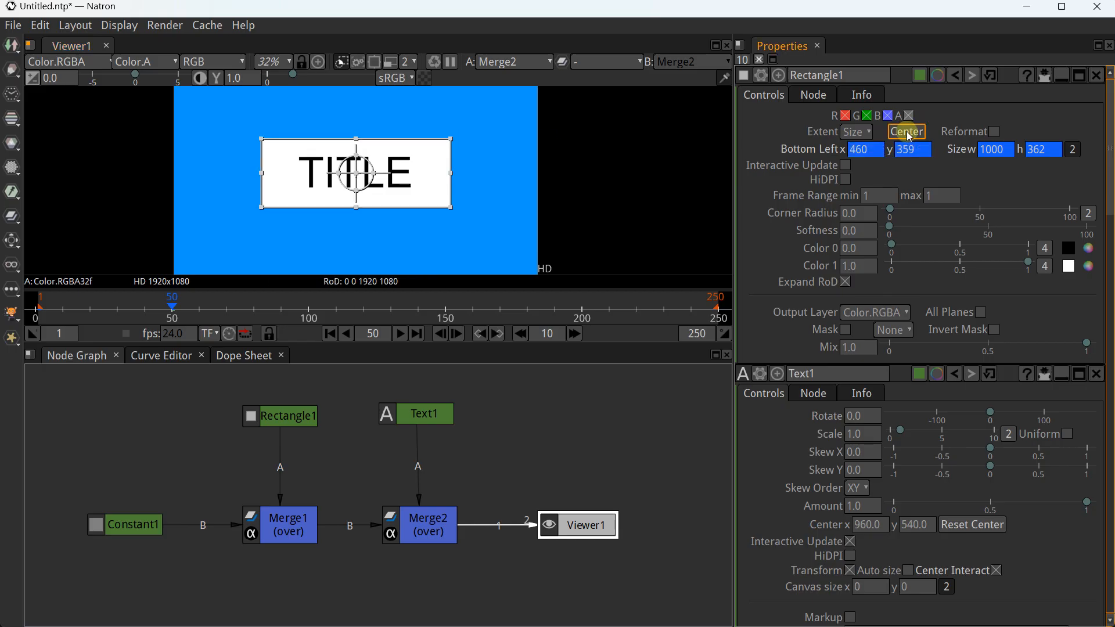
Scrub the timeline around frame 50 to check the growth, ending at frame 61
mouse_move(173, 306)
left_mouse_down()
mouse_move(53, 310)
mouse_move(189, 310)
left_mouse_up()
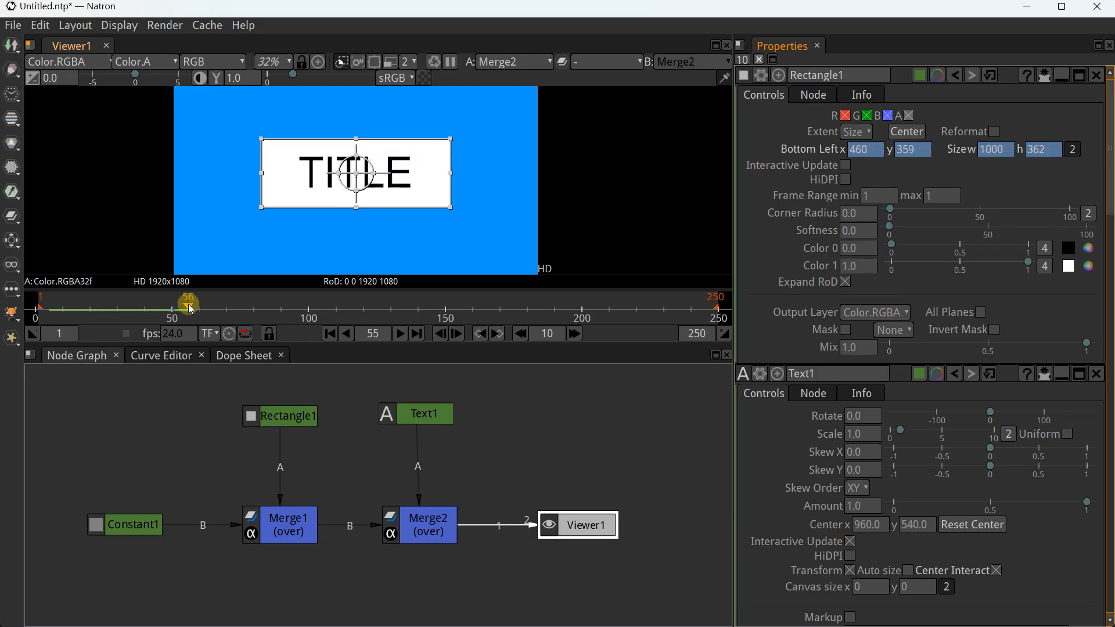
mouse_move(192, 309)
left_mouse_down()
mouse_move(170, 312)
mouse_move(177, 318)
left_mouse_up()
key("Left")
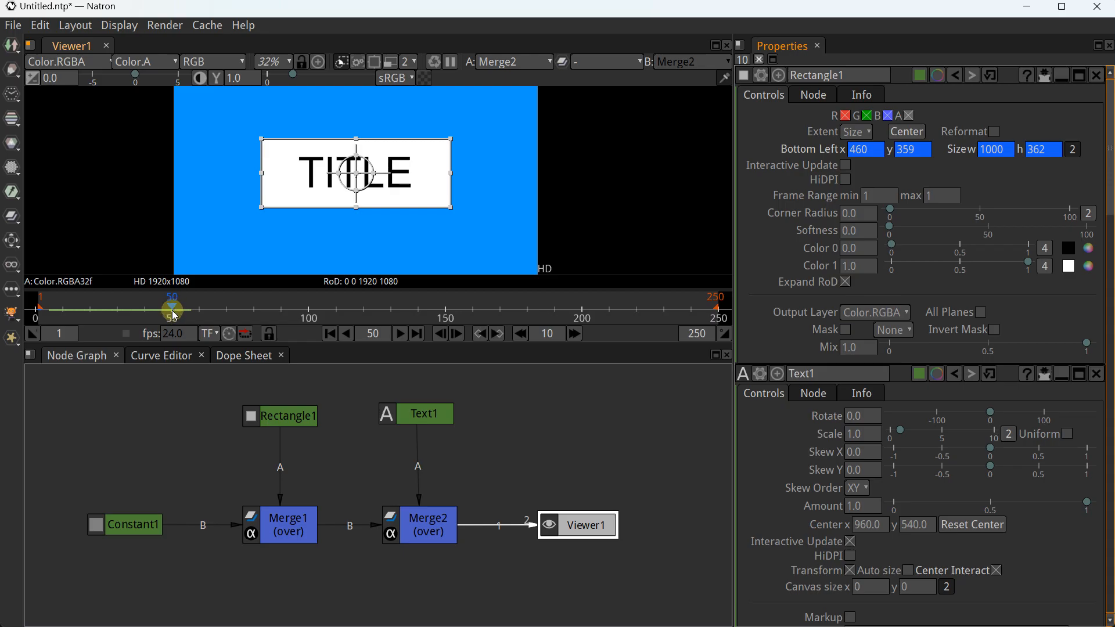
left_click_drag(175, 315, 204, 310)
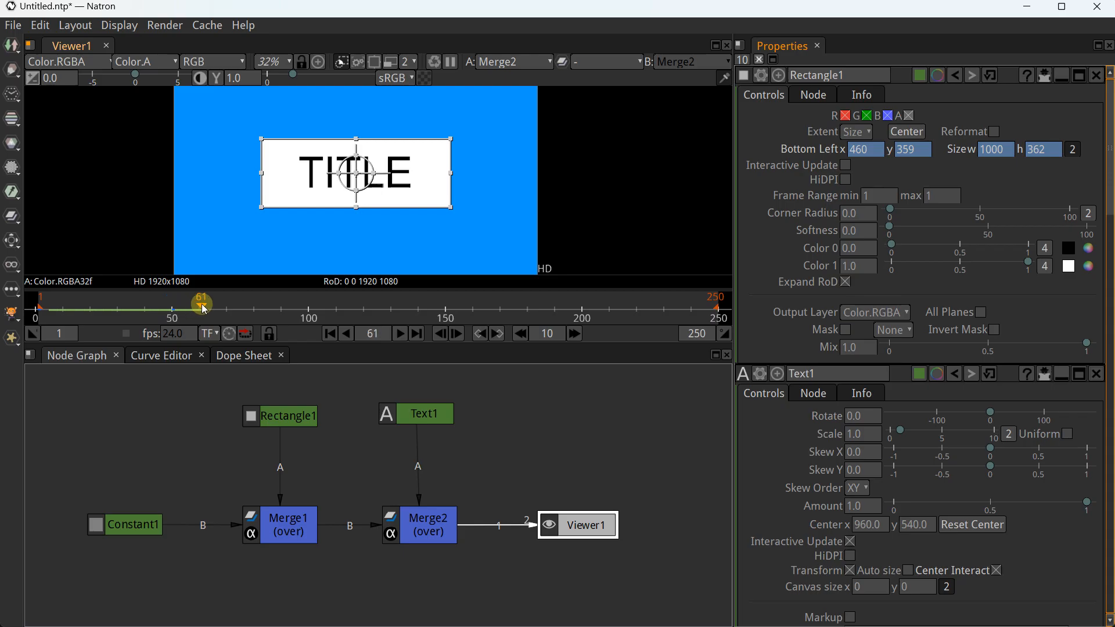
Open Text1's settings and test the font colour opacity, leaving the TITLE fully opaque
left_click(425, 414)
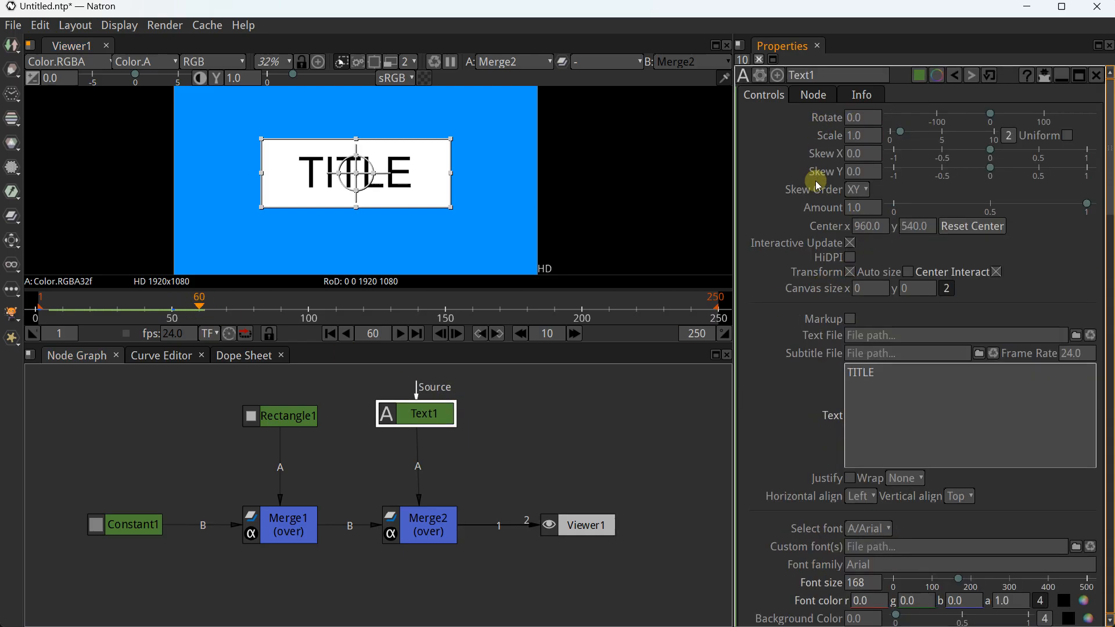
scroll(818, 343, "down", 1)
scroll(813, 366, "down", 7)
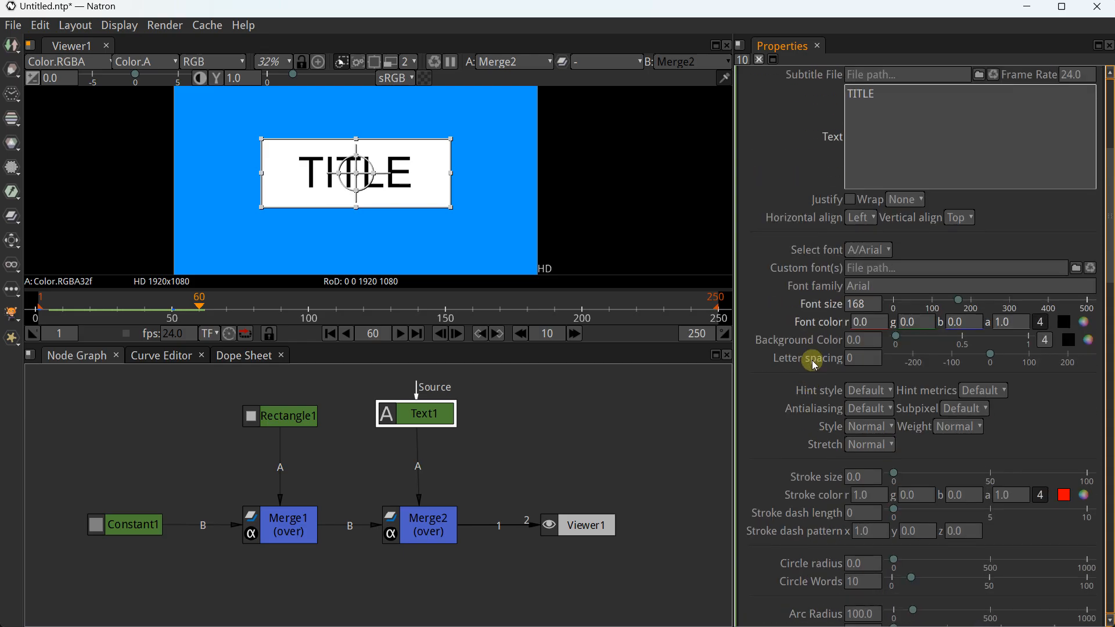
left_click(865, 324)
left_click(1086, 325)
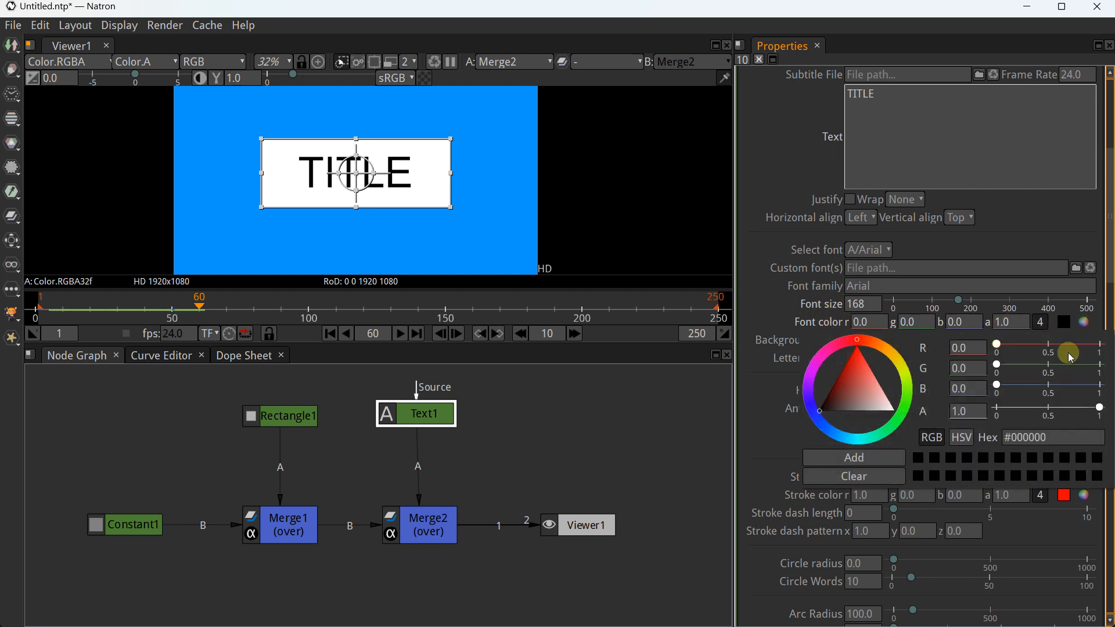
mouse_move(1099, 411)
left_mouse_down()
mouse_move(977, 410)
mouse_move(1102, 407)
left_mouse_up()
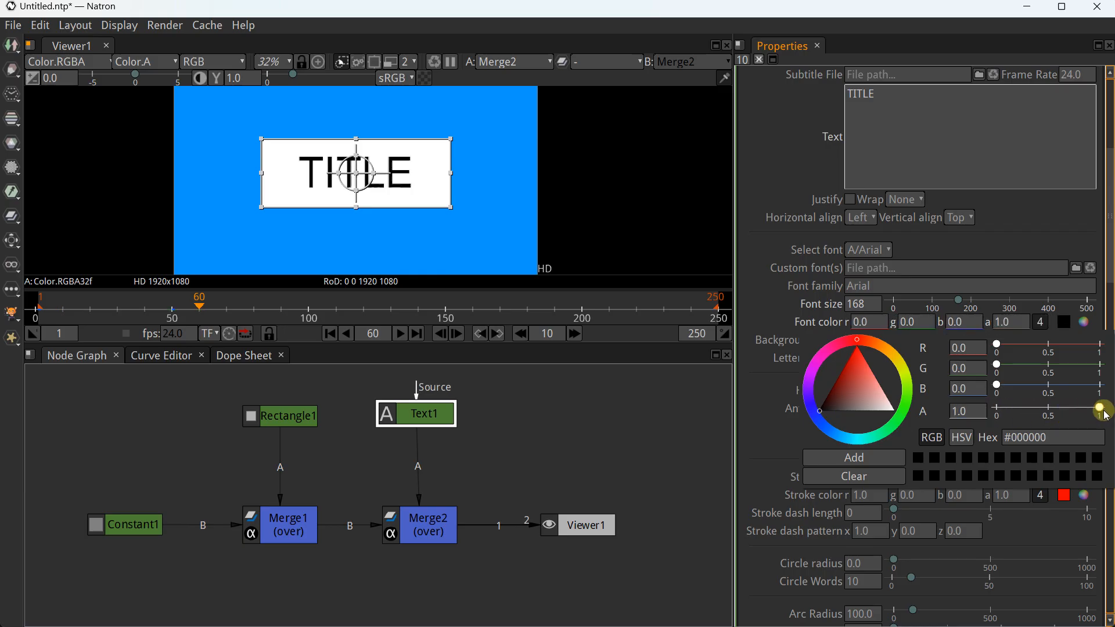
left_click(874, 325)
Set a font colour keyframe at frame 60, then make the TITLE text fully transparent
right_click(871, 324)
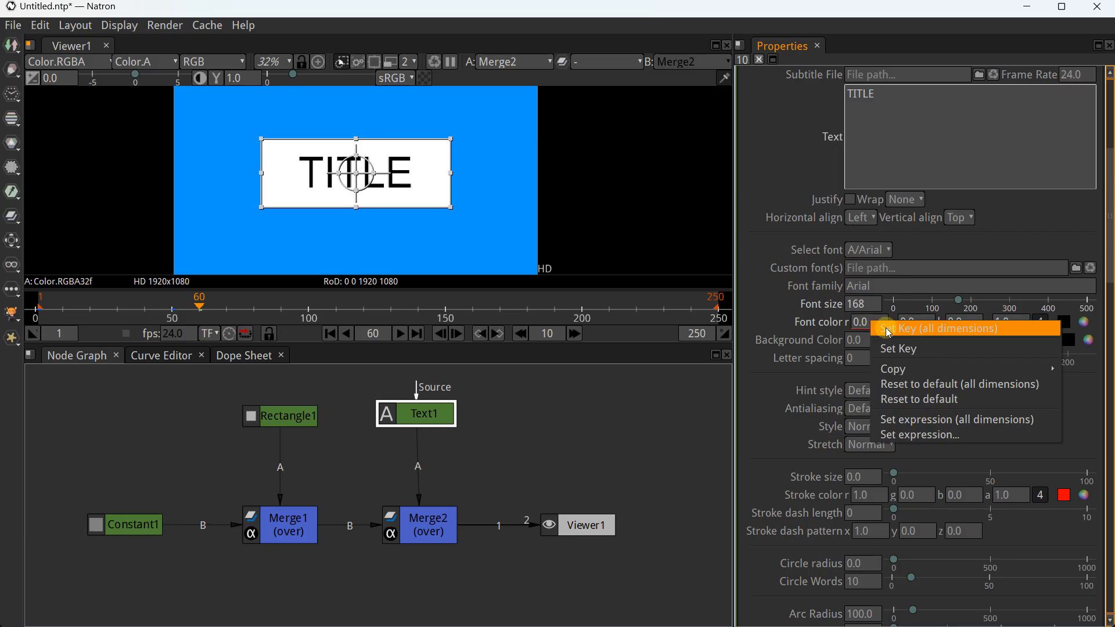
left_click(887, 327)
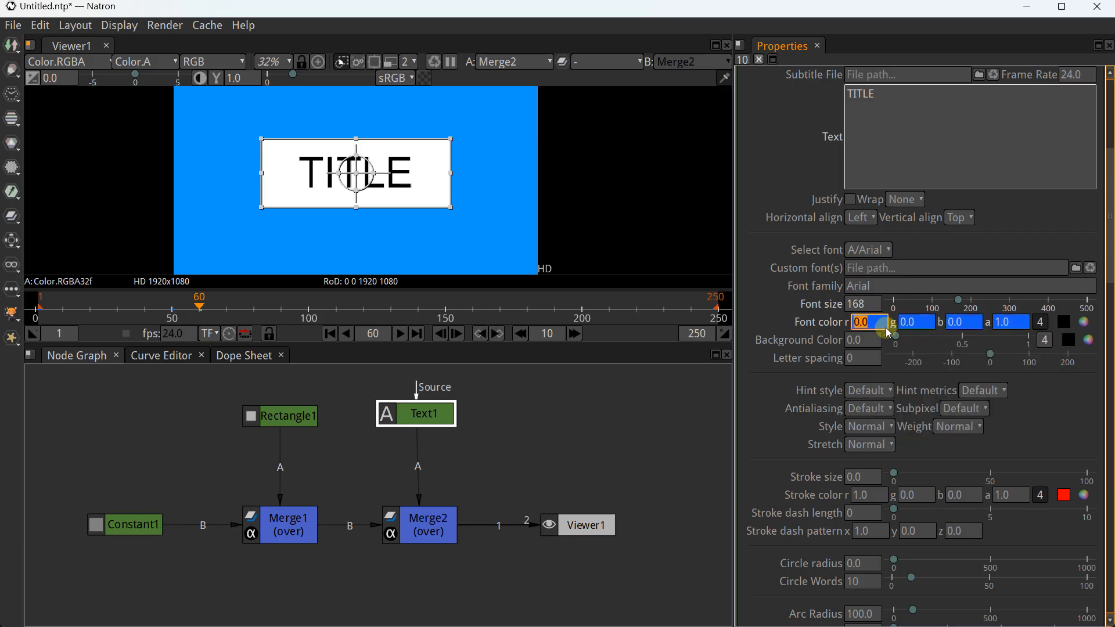
left_click(1085, 323)
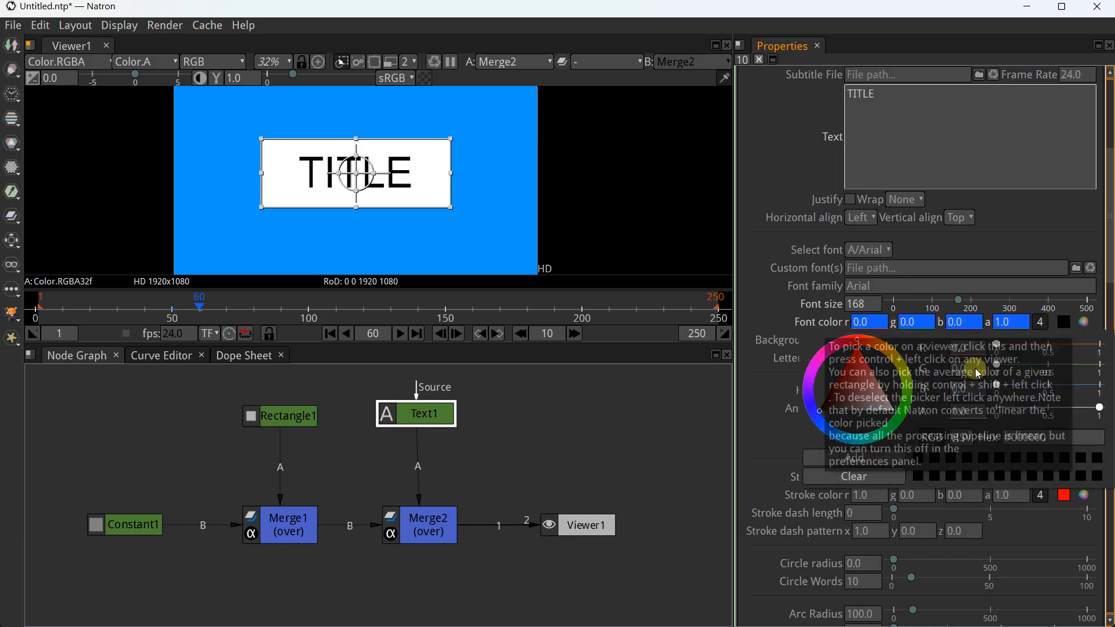
left_click_drag(1066, 413, 961, 410)
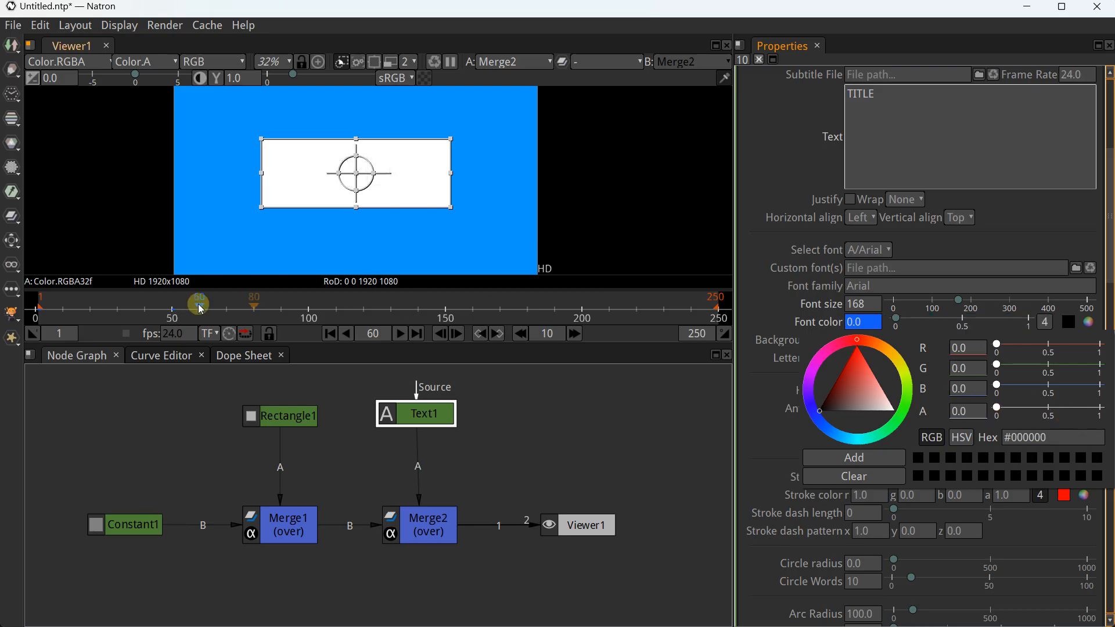
At frame 120 restore the font alpha to 1, then play from the first frame
left_click_drag(203, 311, 367, 317)
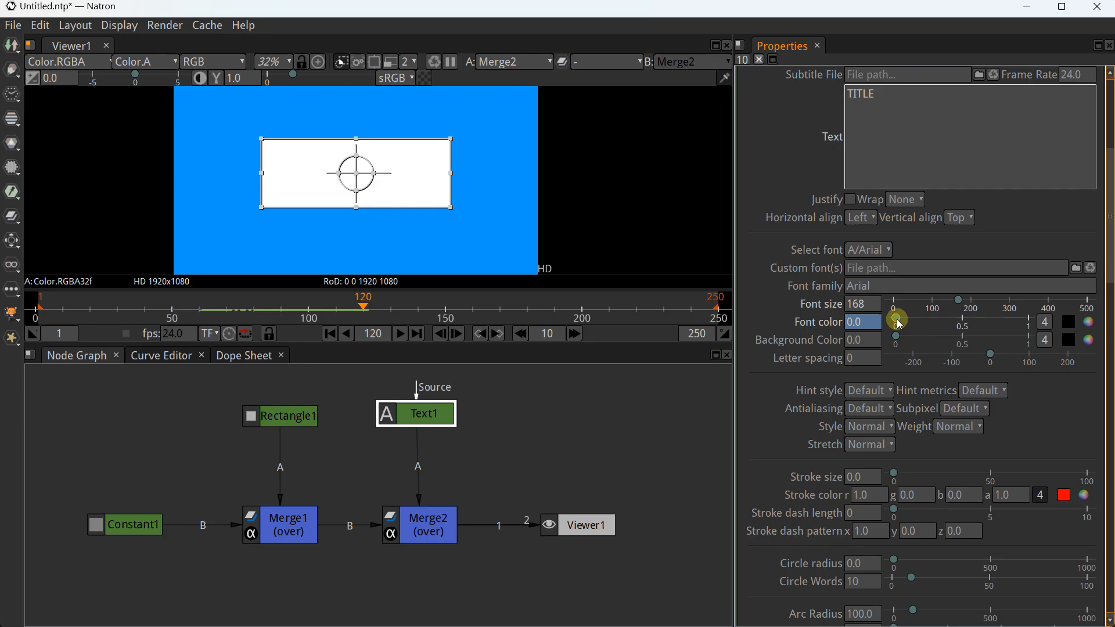
left_click(1089, 322)
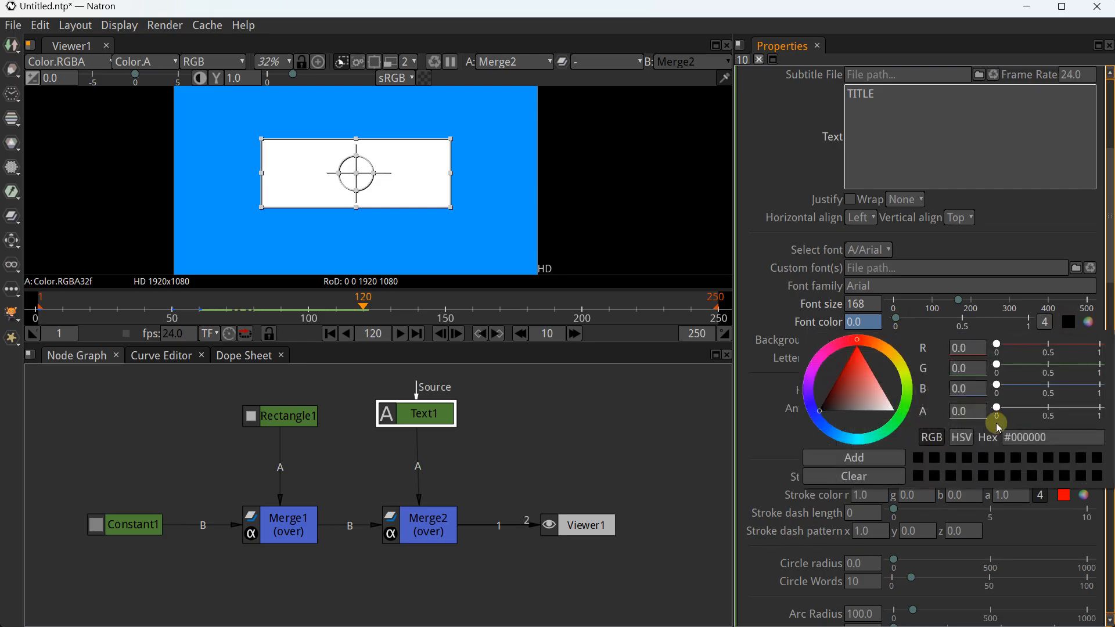
left_click_drag(997, 407, 1105, 407)
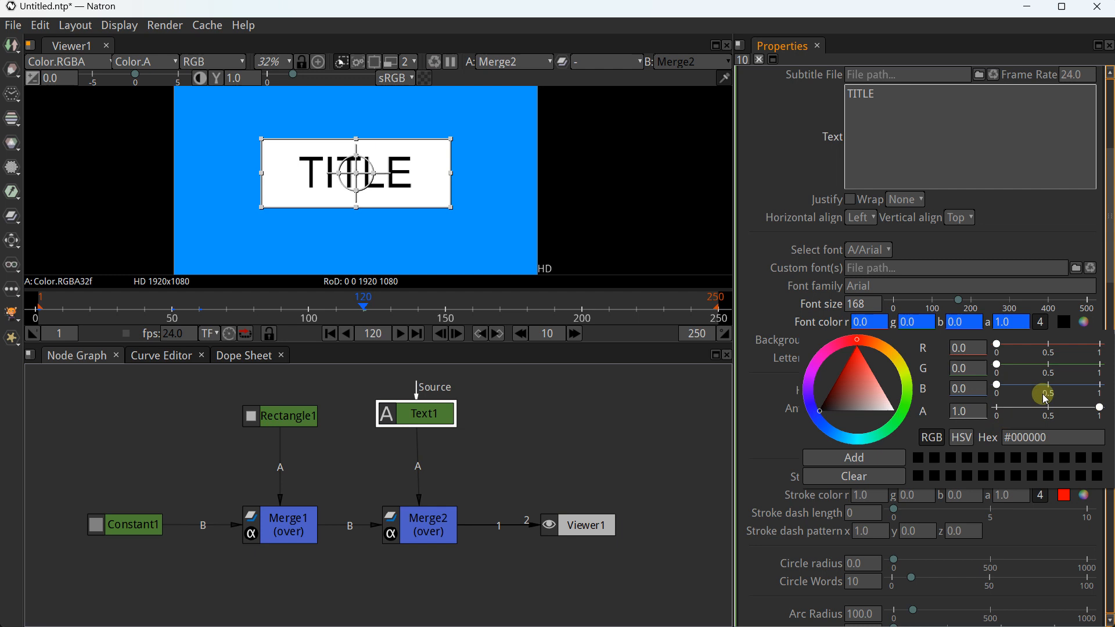
left_click(330, 334)
left_click(402, 334)
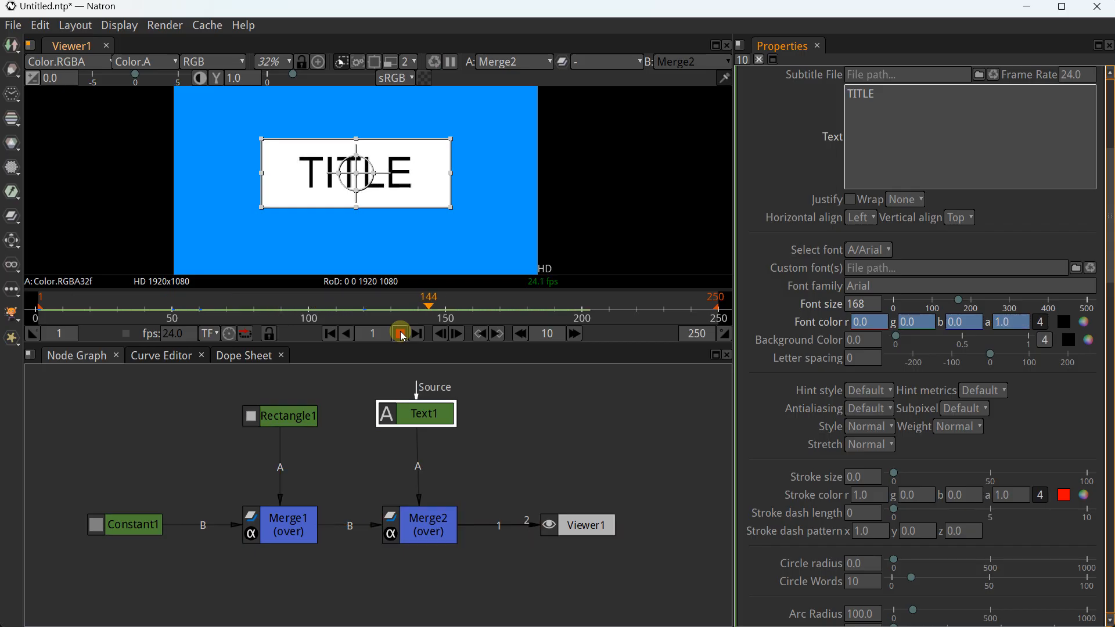
Stop playback, select Viewer1 in the node graph, and replay the title animation from frame 1
left_click(401, 334)
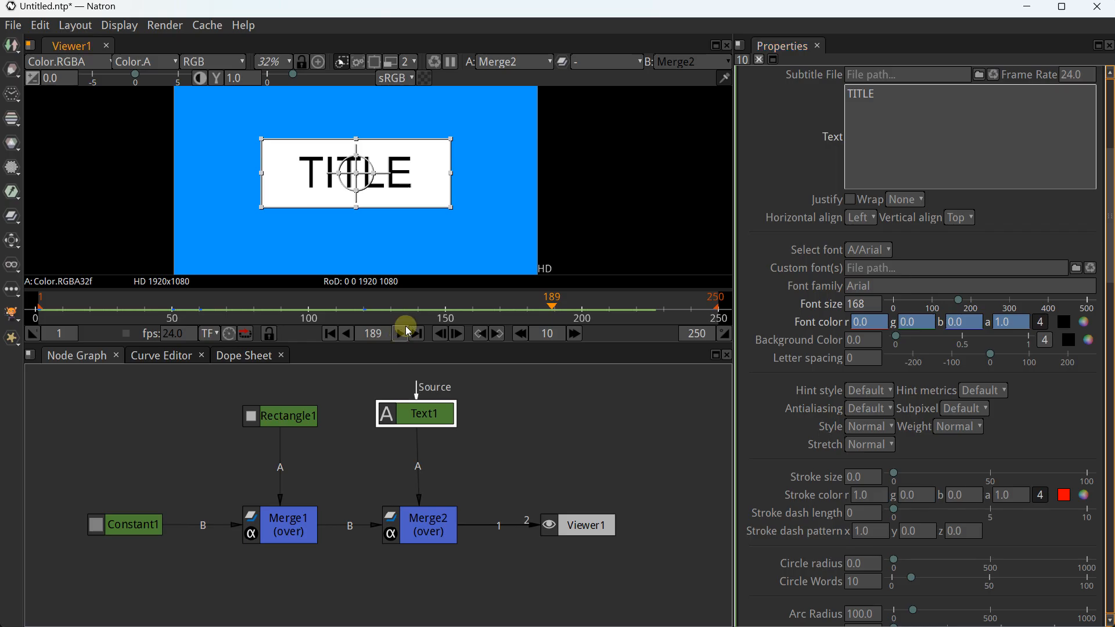
scroll(373, 214, "down", 2)
left_click(458, 376)
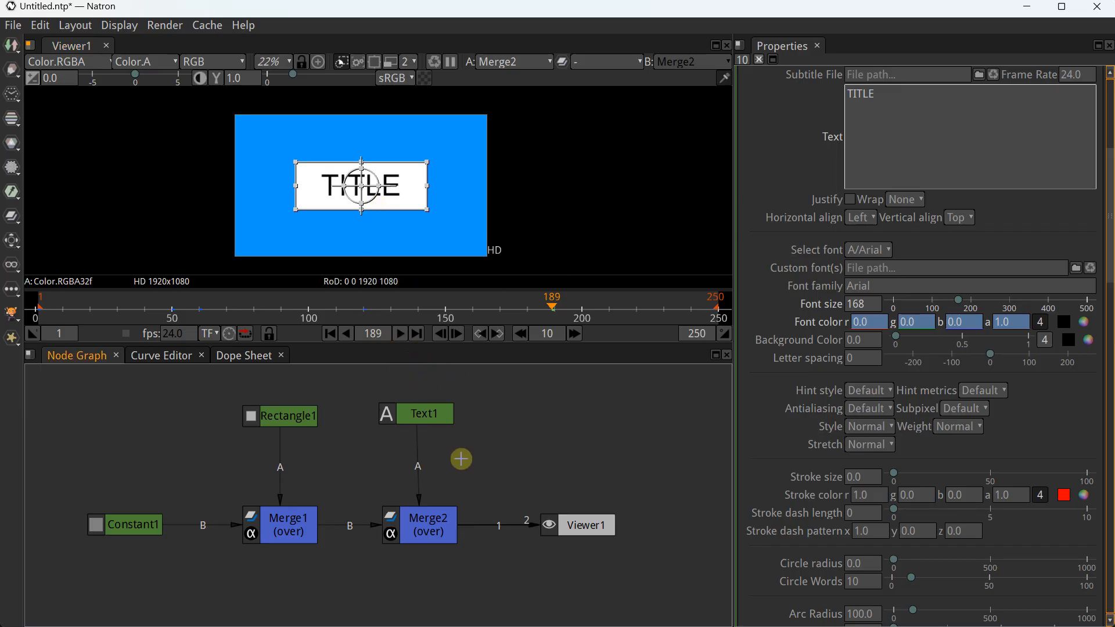
left_click(308, 204)
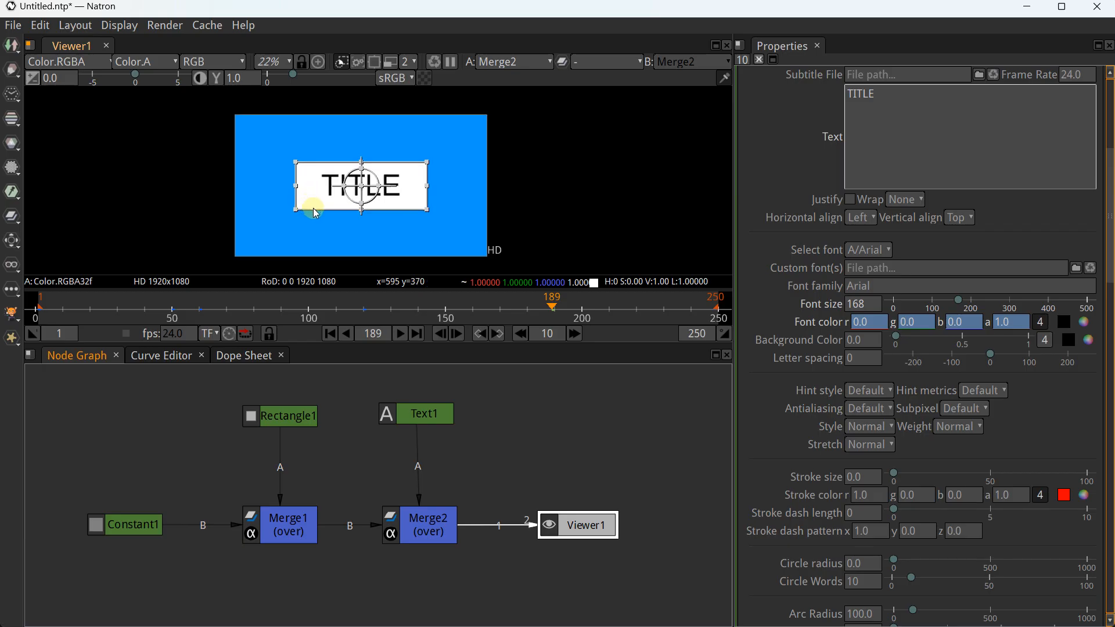
left_click(329, 334)
left_click(402, 334)
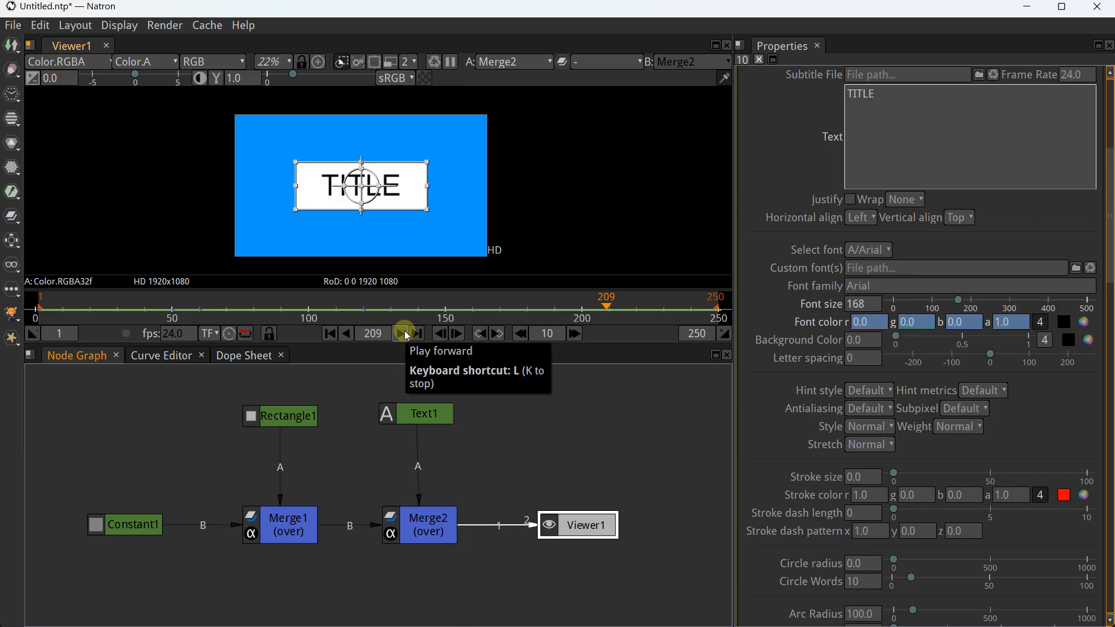
Replay the animation once more, then box-select every node except Viewer1 and delete them
left_click(406, 334)
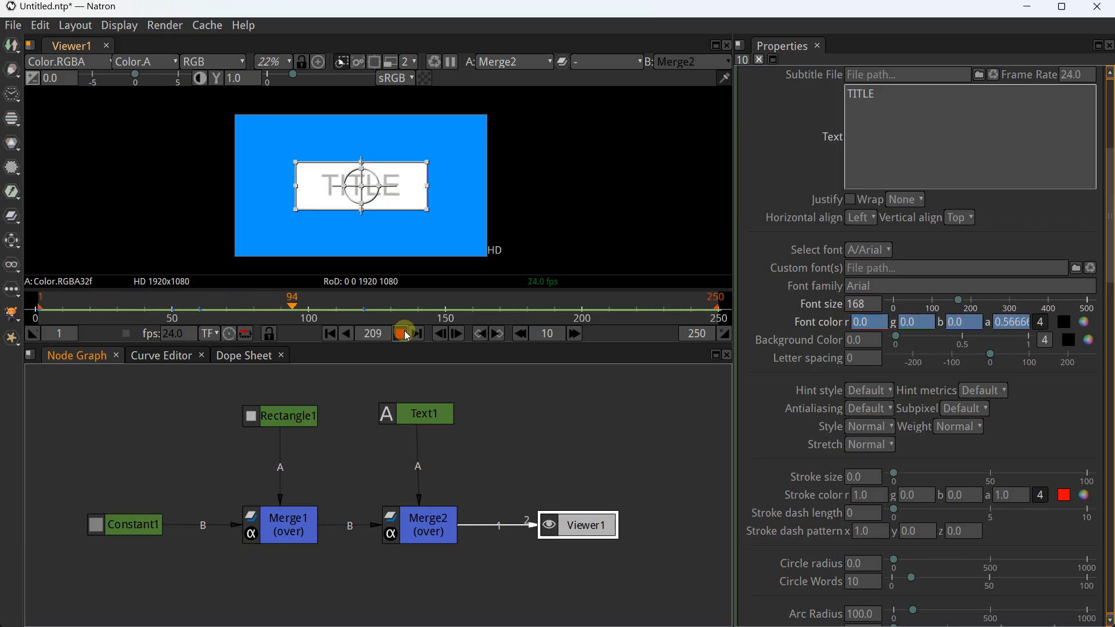
left_click(405, 332)
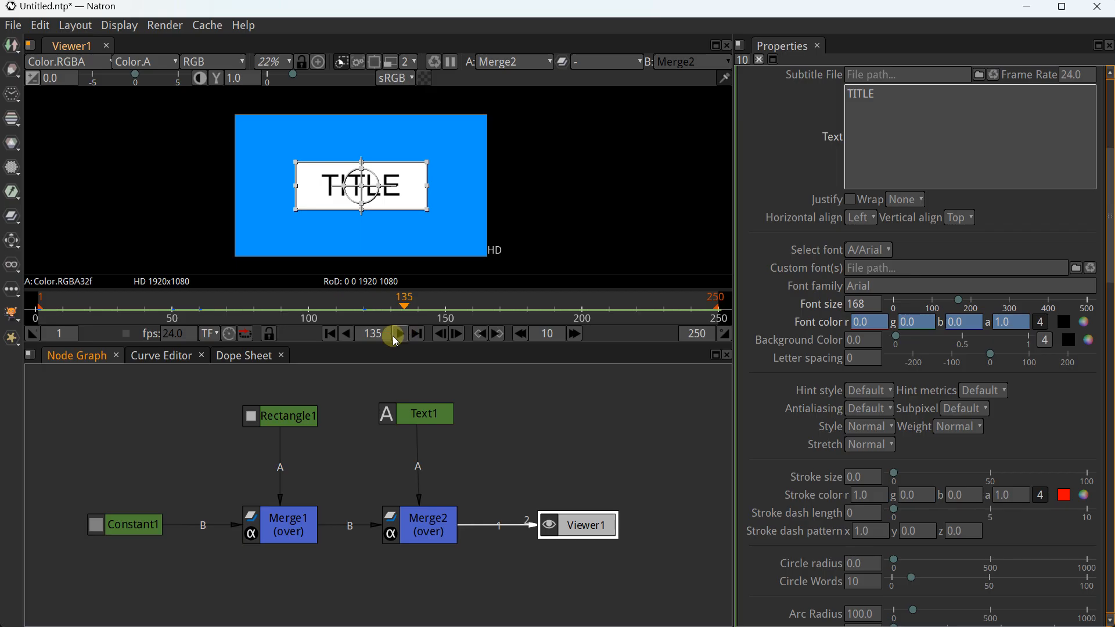
left_click_drag(58, 384, 490, 566)
key("Delete")
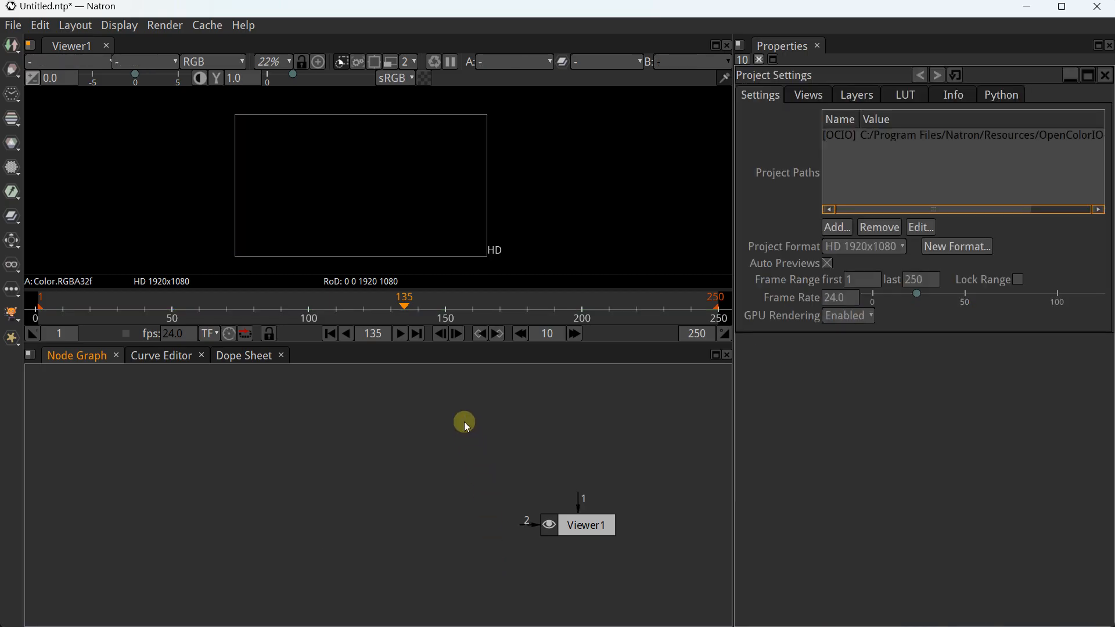